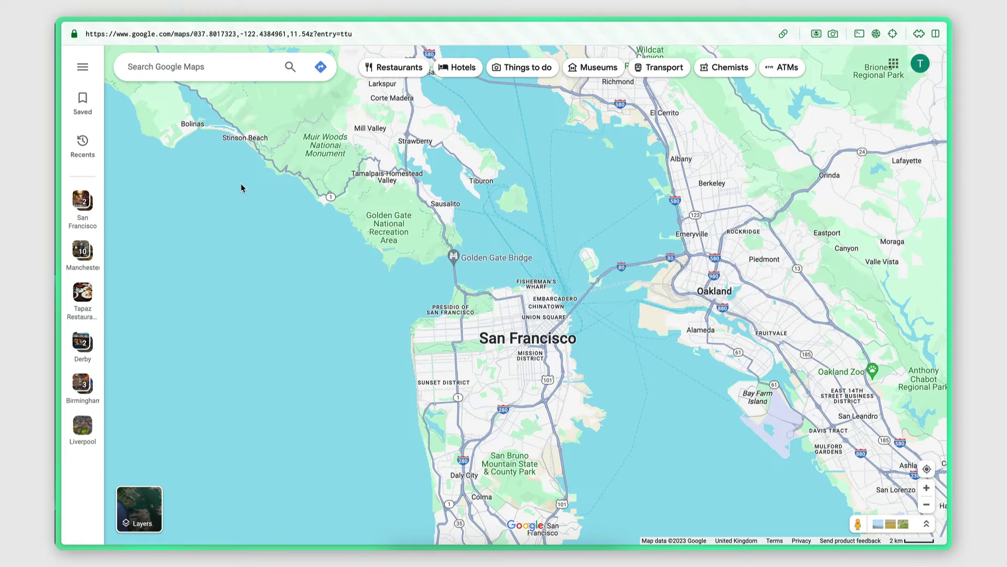
# - Type 'restaurants in san francisco' into the Google Maps search box
pyautogui.click(178, 67)
pyautogui.write('res')
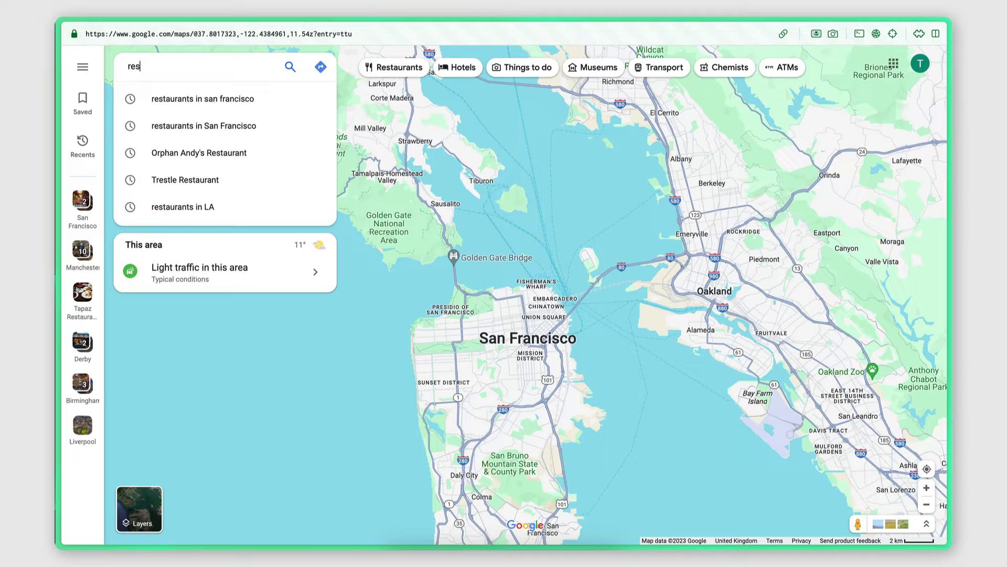
pyautogui.write('taurants in ')
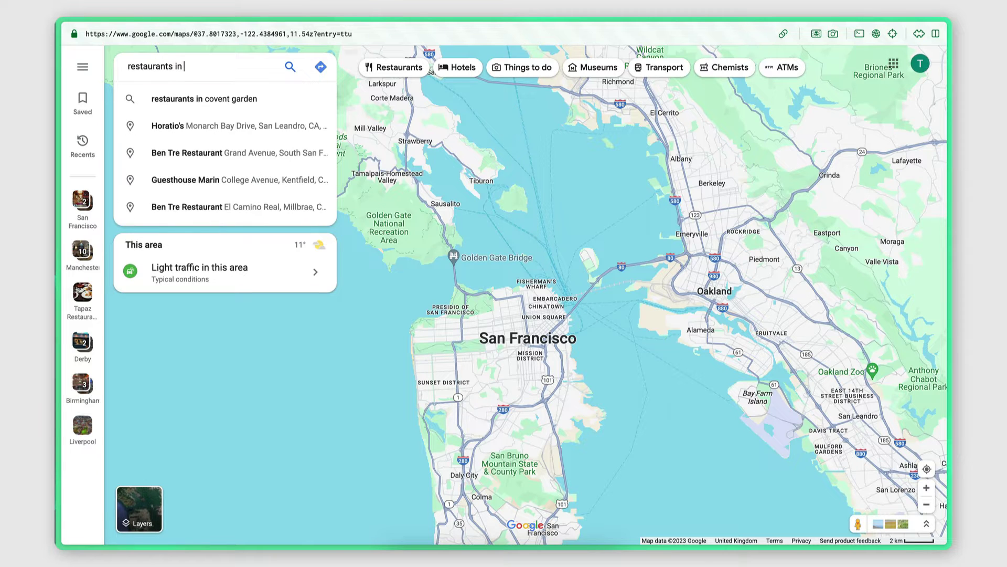
pyautogui.write('san f')
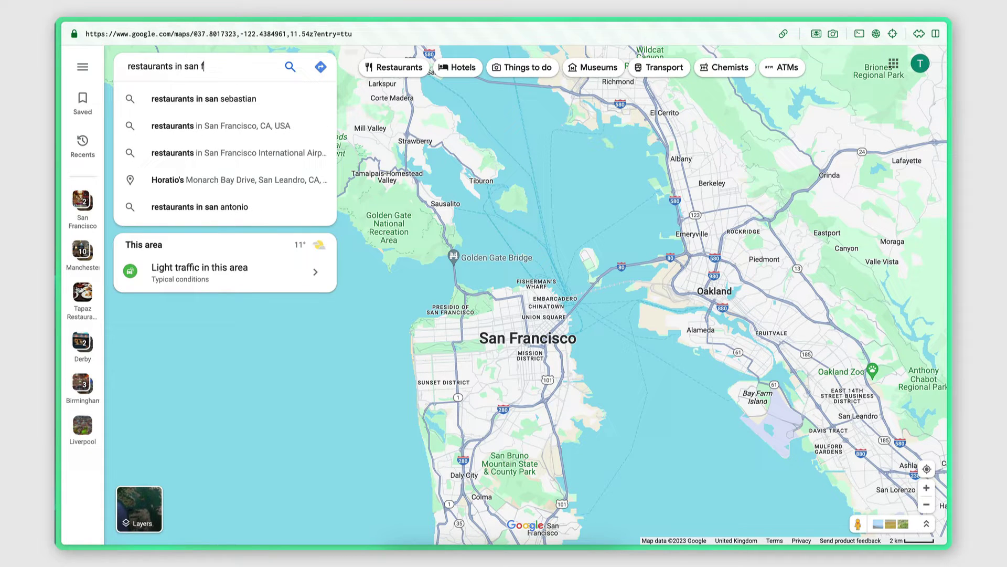
pyautogui.write('rancisco')
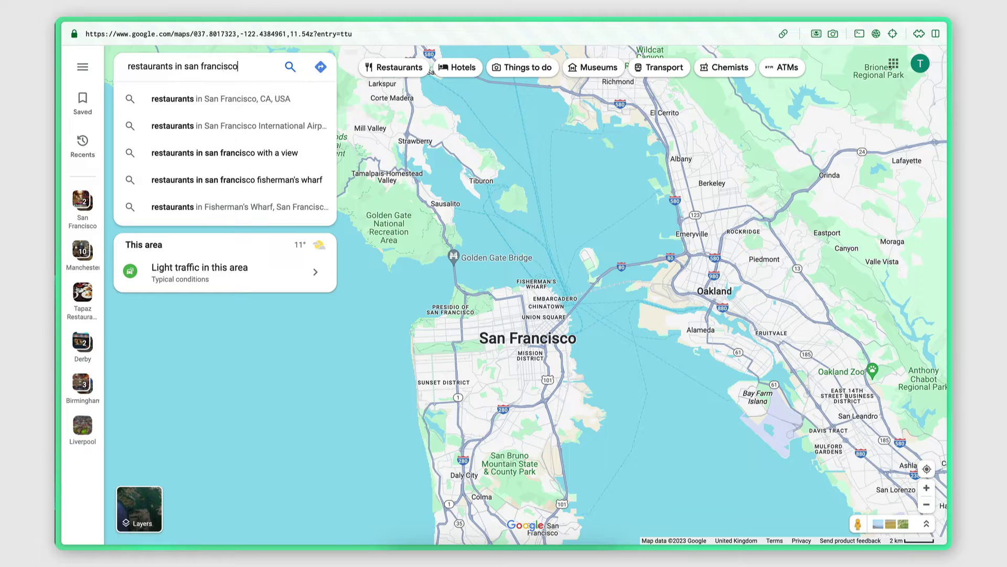
# - Run the search, open Ula Restaurant & Tapas Bar's listing and follow its ulasf.com website link
pyautogui.press('Return')
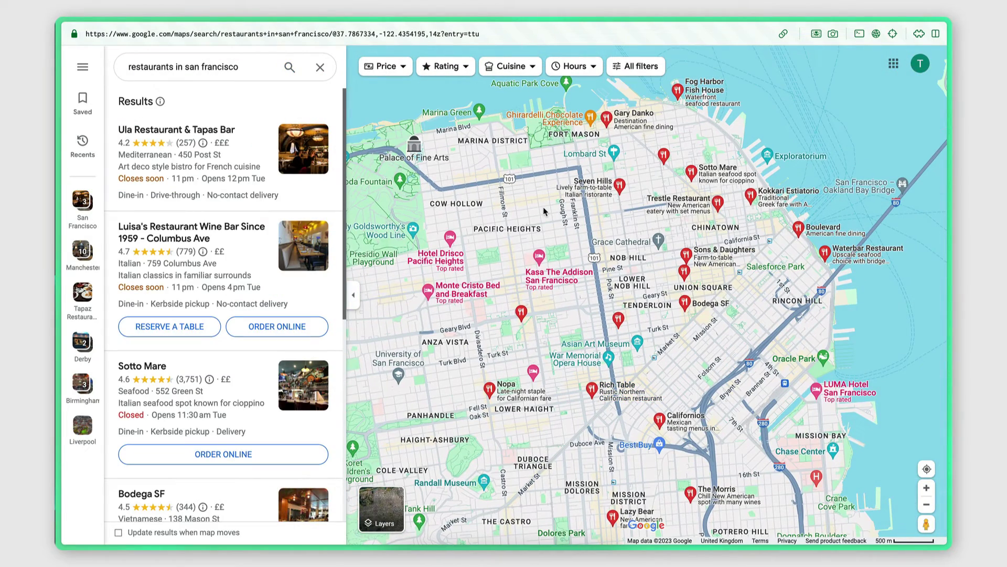
pyautogui.click(186, 173)
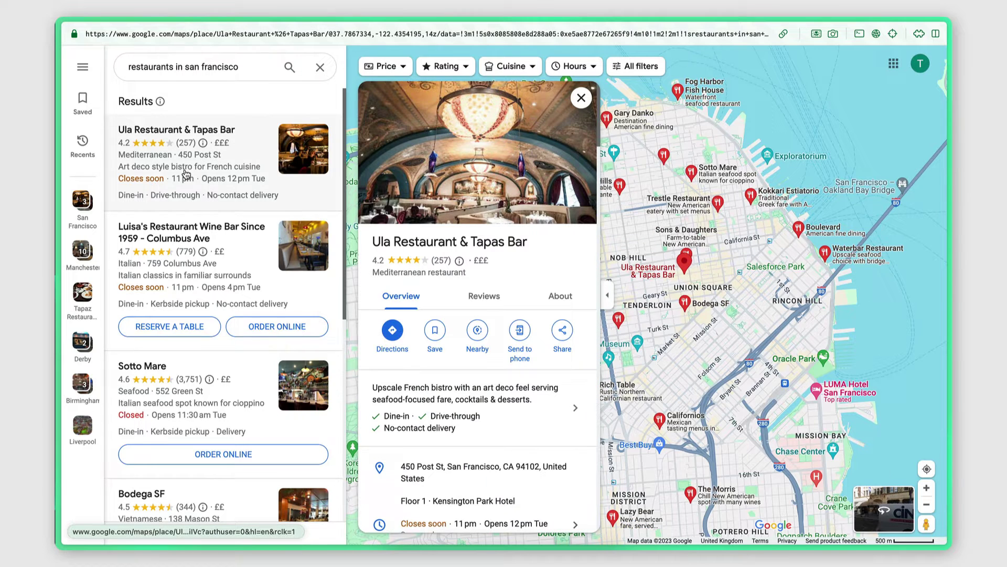
pyautogui.scroll(-5, 450, 408)
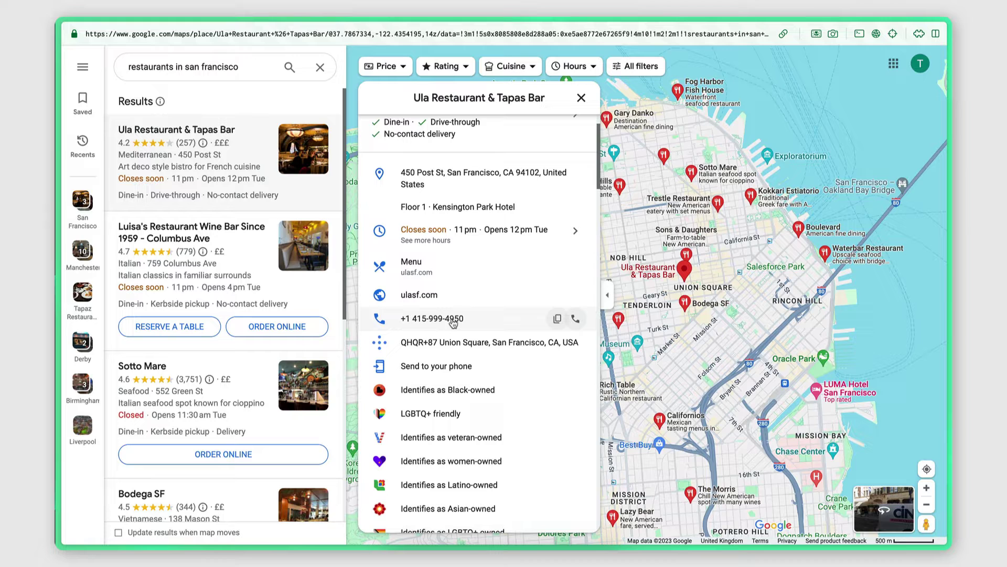
pyautogui.scroll(1, 453, 323)
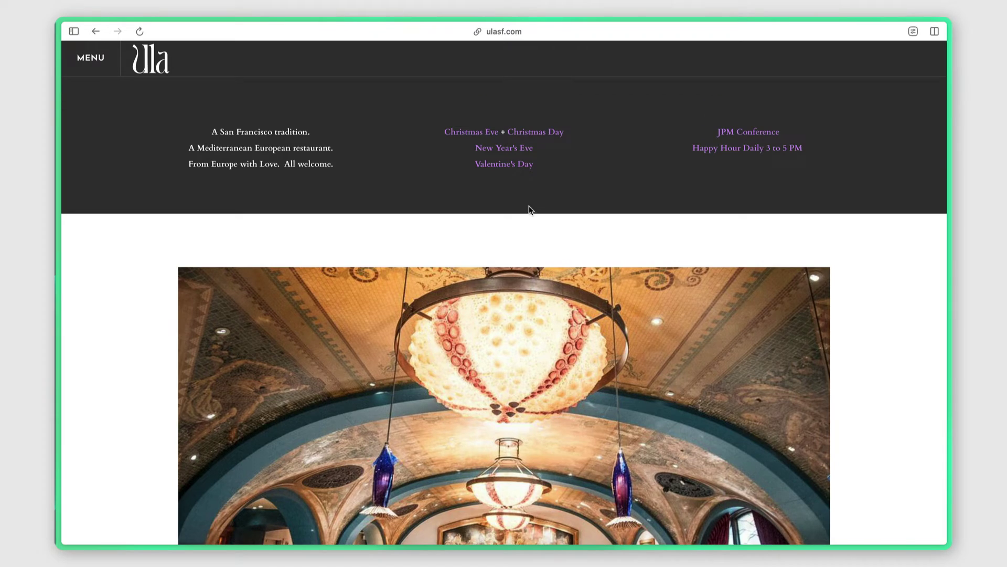
# - Find the contact email on ulasf.com's Contact page, then go back to Ula's Google Maps listing
pyautogui.scroll(-5, 472, 244)
pyautogui.scroll(-15, 471, 245)
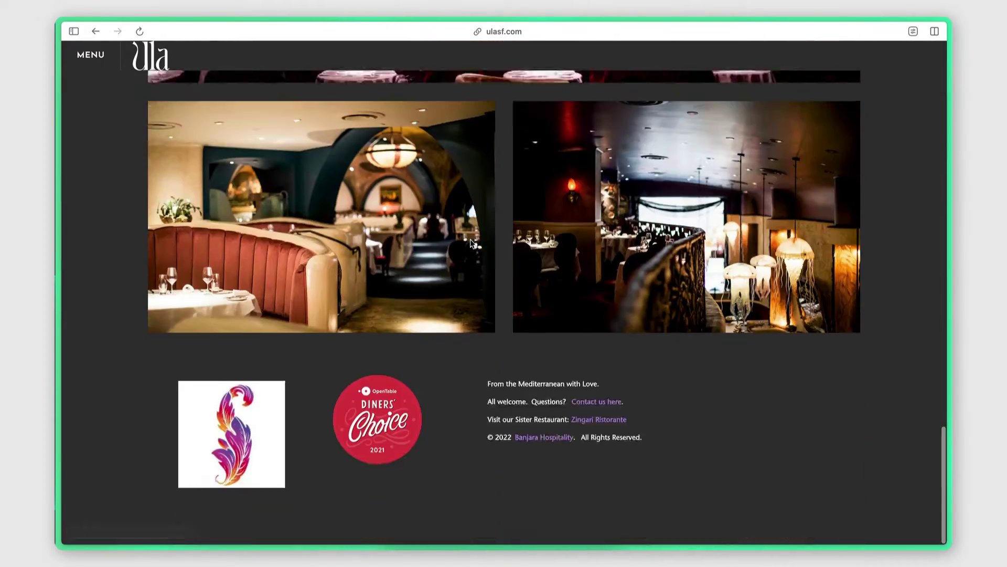
pyautogui.scroll(20, 471, 242)
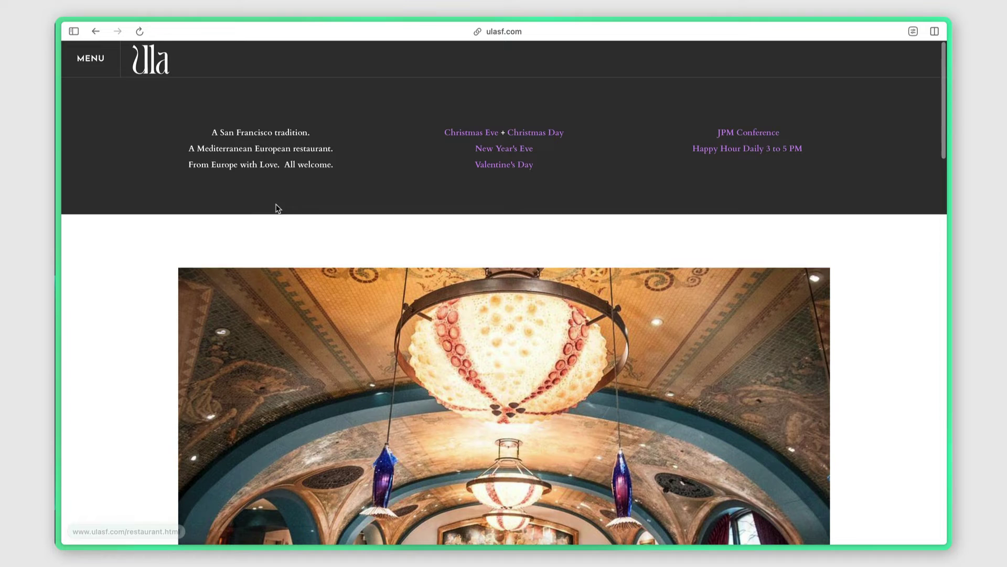
pyautogui.click(91, 59)
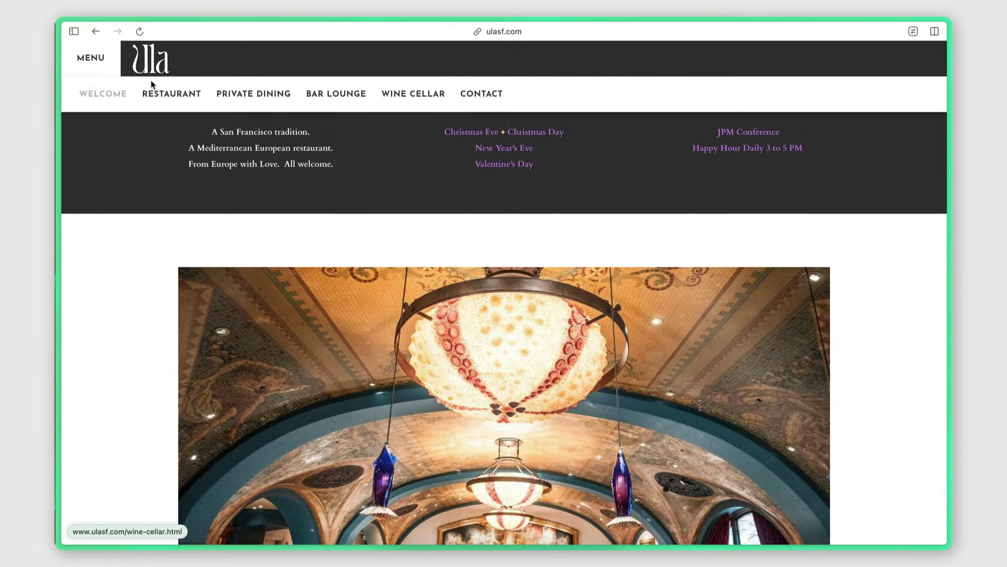
pyautogui.click(484, 97)
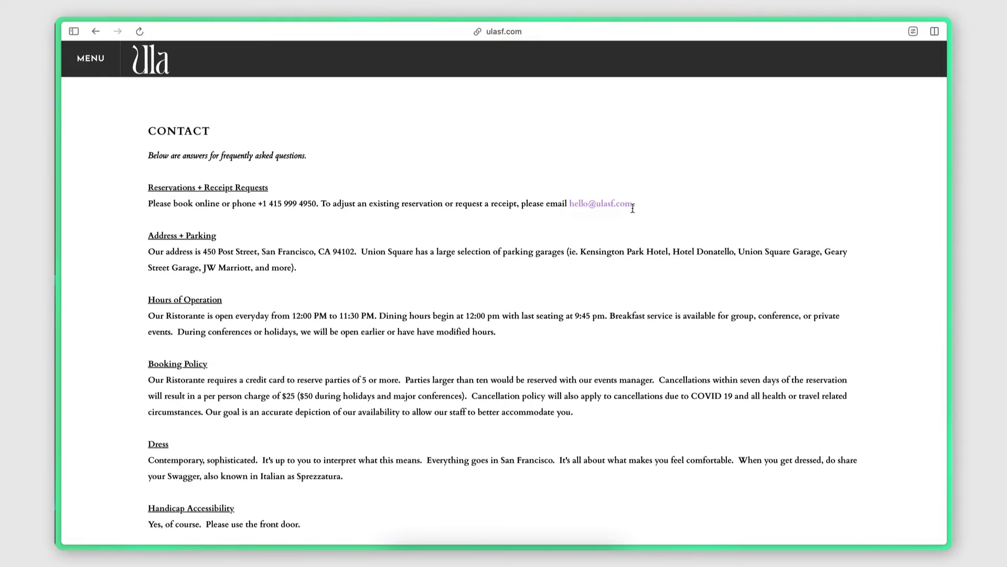
pyautogui.scroll(5, 639, 262)
pyautogui.scroll(-5, 602, 189)
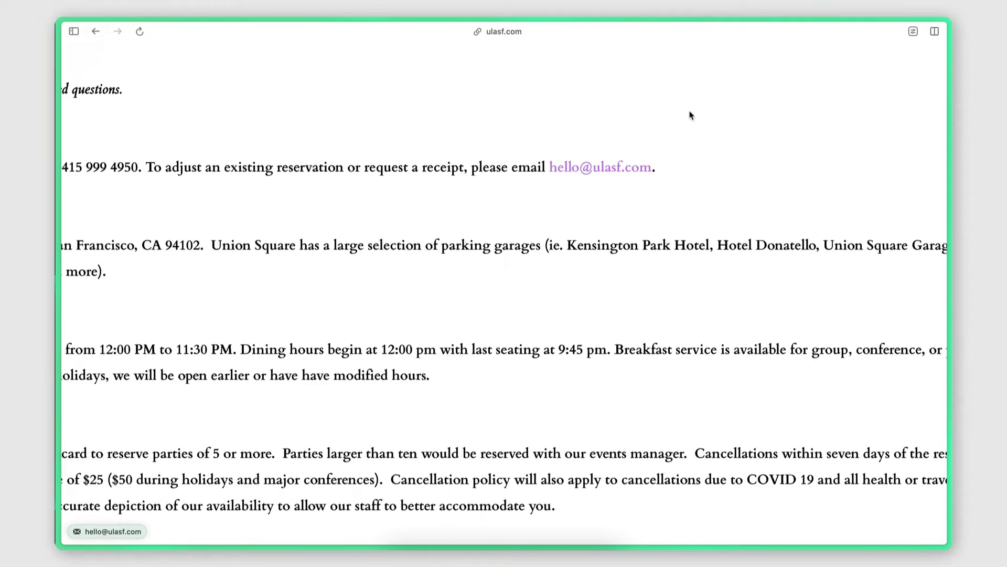
pyautogui.click(95, 31)
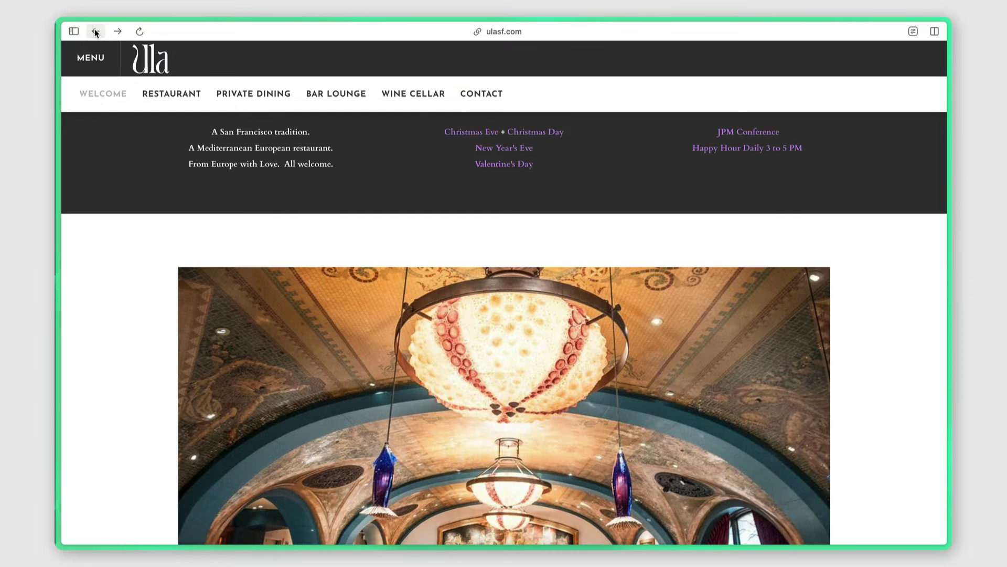
pyautogui.click(95, 31)
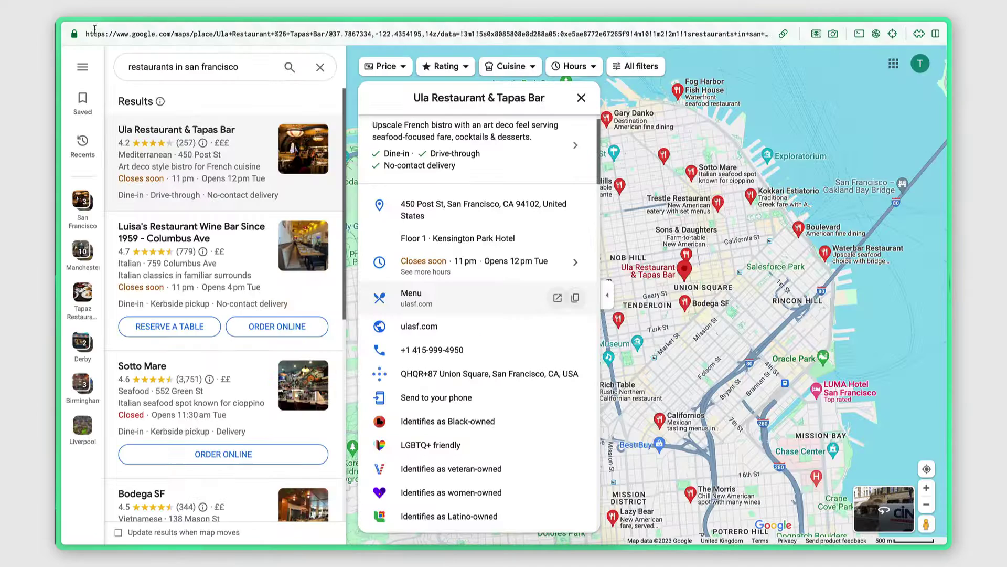
# - Close Ula's panel, search PhantomBuster Solutions for 'google maps' and choose the Google Maps Search to Contact Data flow
pyautogui.click(582, 98)
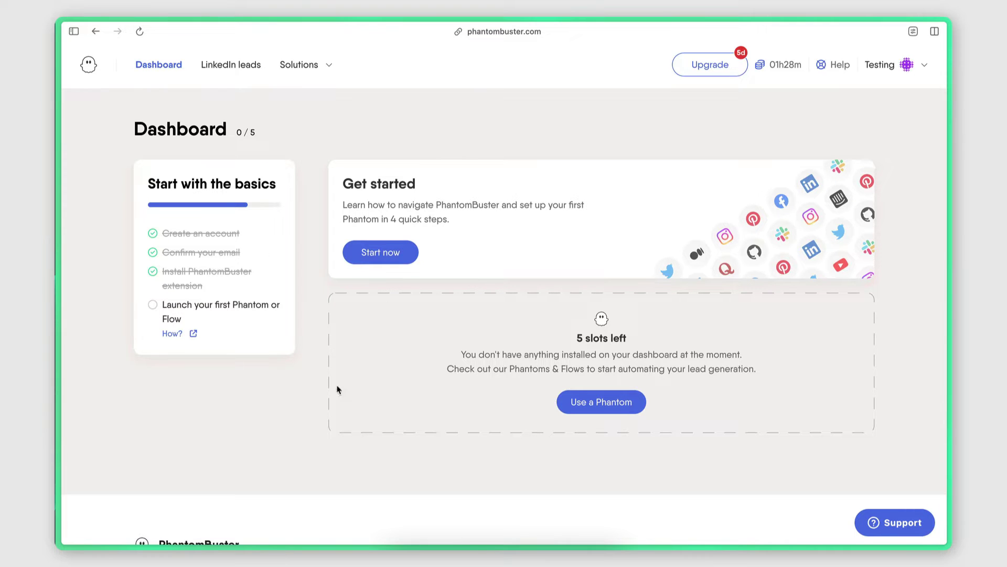
pyautogui.click(297, 66)
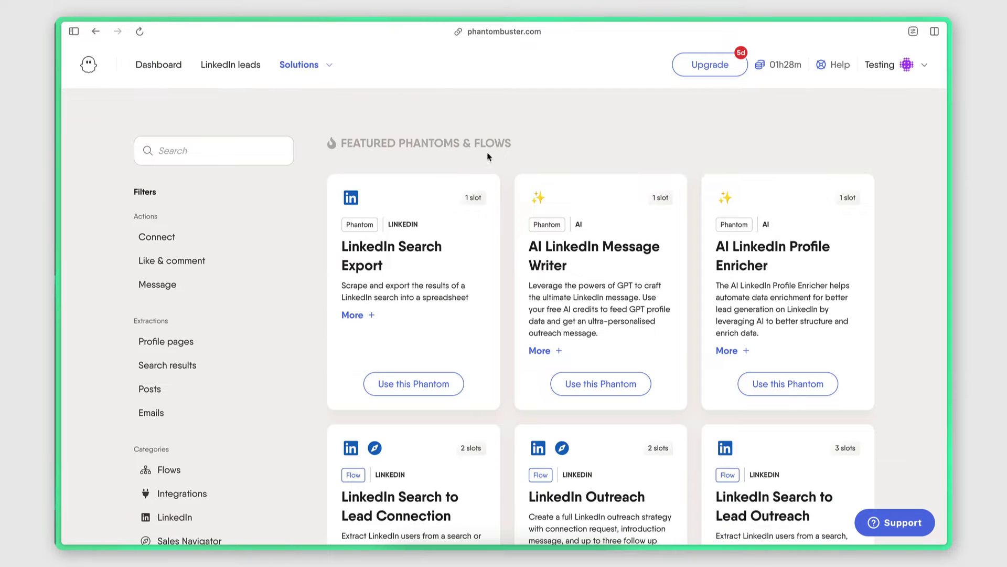
pyautogui.click(216, 151)
pyautogui.write('google maps')
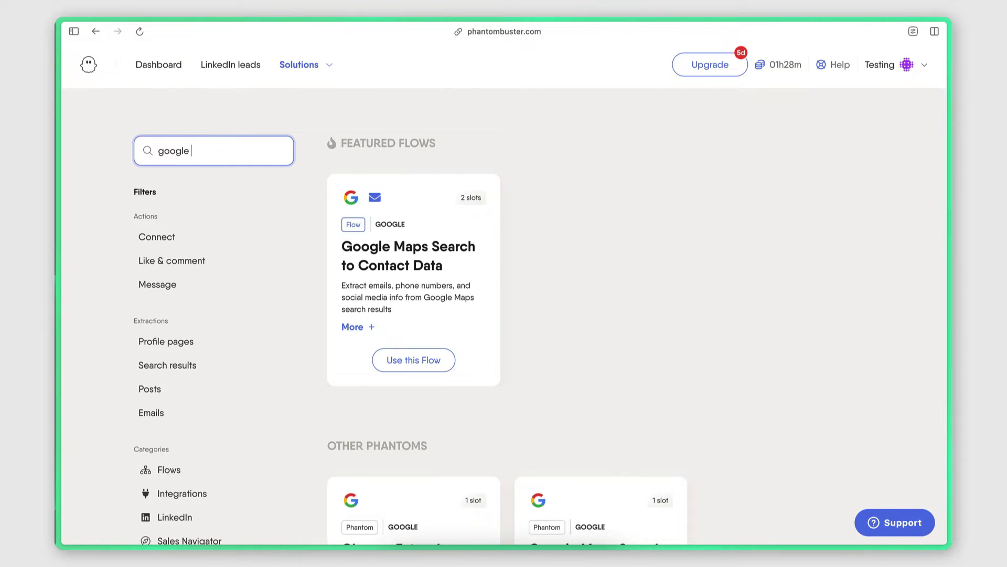
pyautogui.click(715, 271)
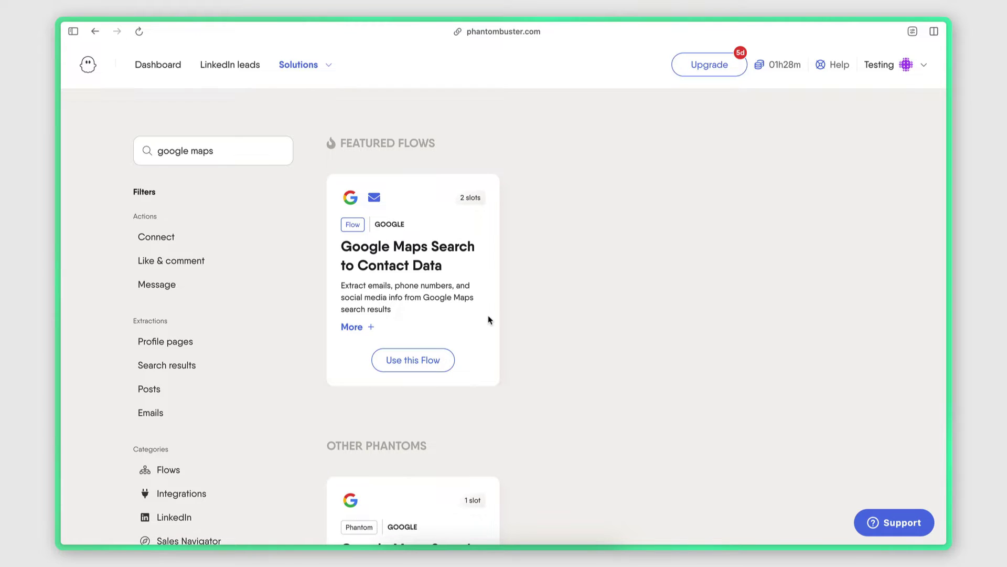
# - Start the Google Maps Search to Contact Data setup, then switch to the 'restaurants in san francisco' Maps tab
pyautogui.click(396, 363)
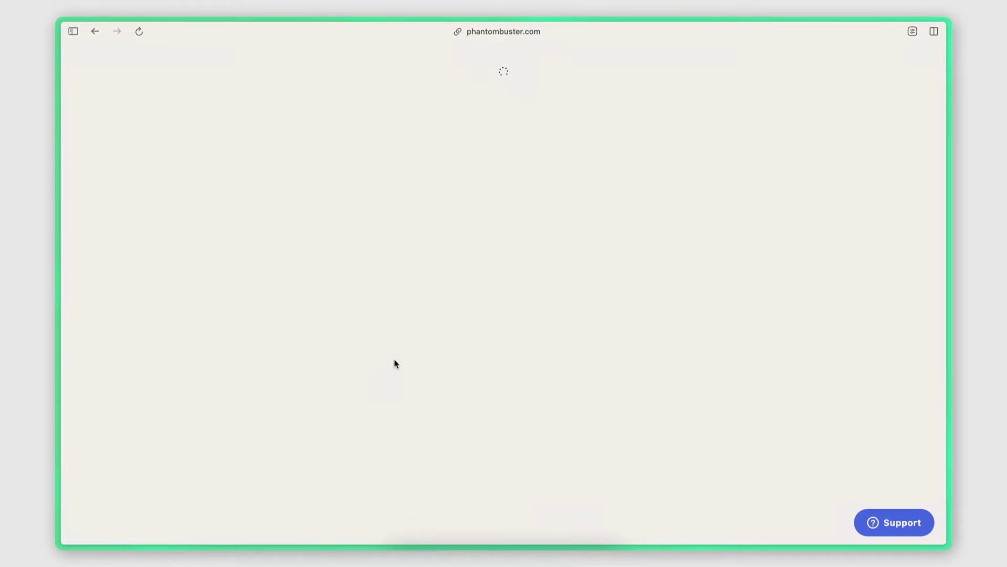
pyautogui.click(542, 257)
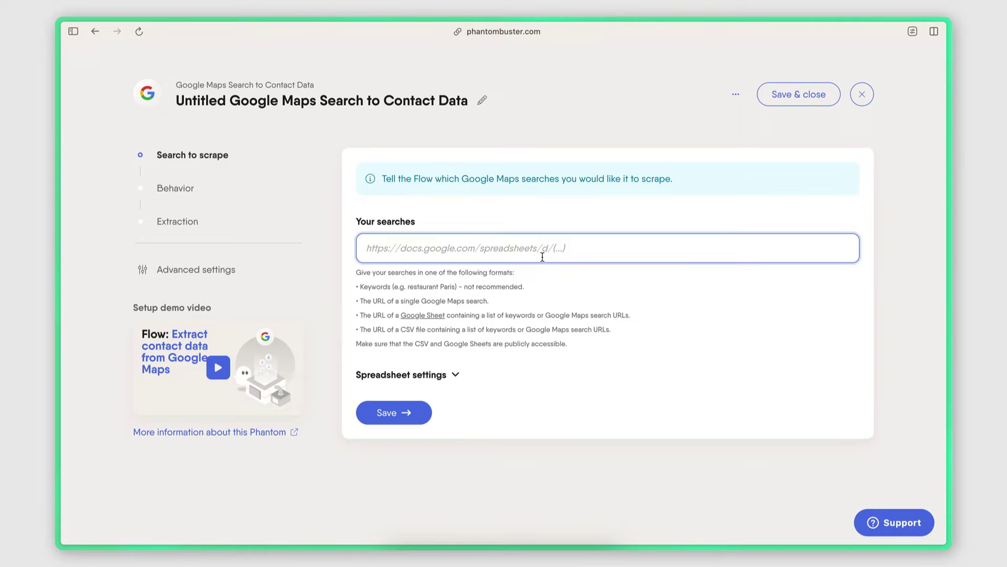
pyautogui.click(439, 282)
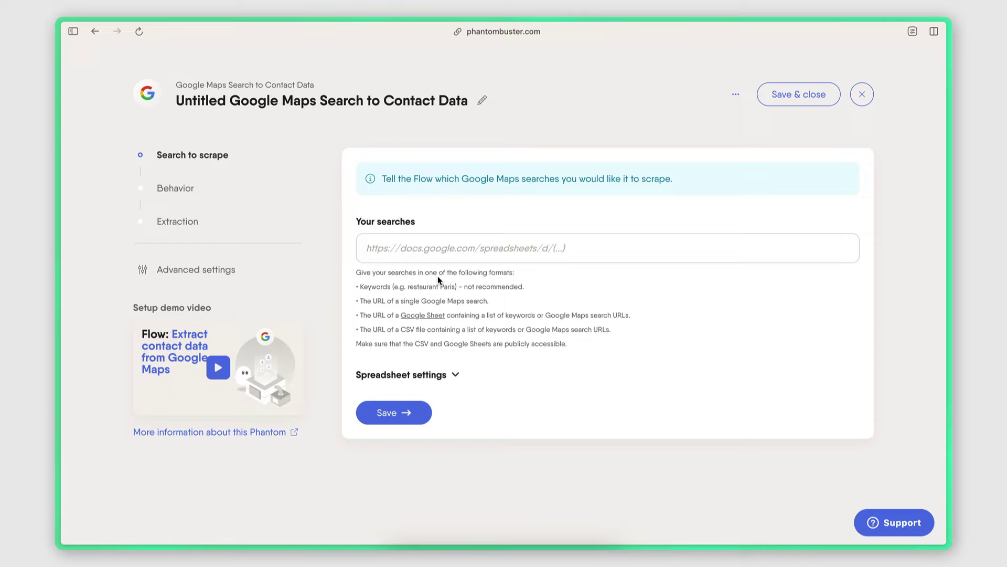
pyautogui.click(73, 29)
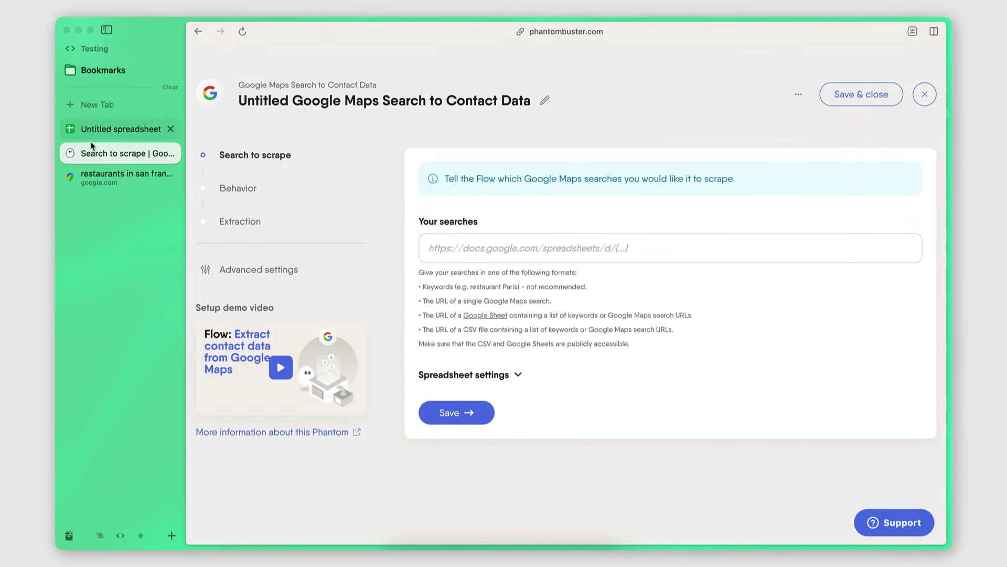
pyautogui.click(105, 177)
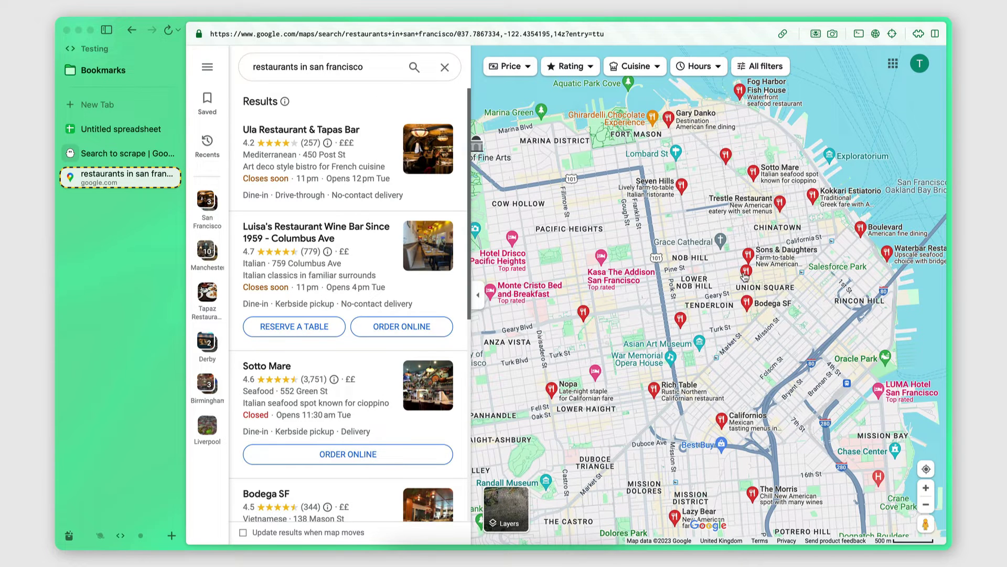
# - Copy the 'restaurants in san francisco' Google Maps URL into PhantomBuster's Your searches field
pyautogui.click(479, 31)
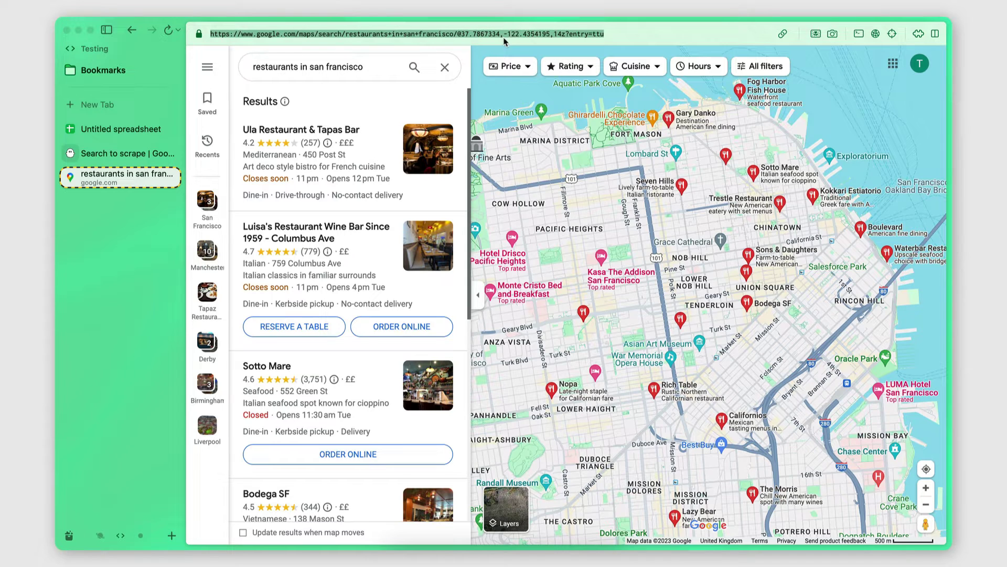
pyautogui.click(112, 157)
pyautogui.click(446, 249)
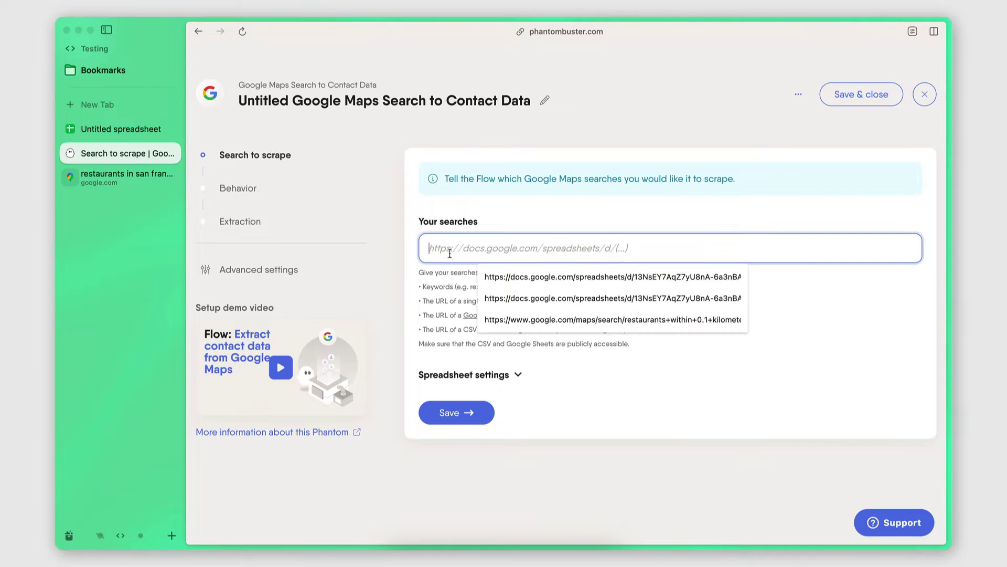
pyautogui.press('super+v')
pyautogui.click(697, 311)
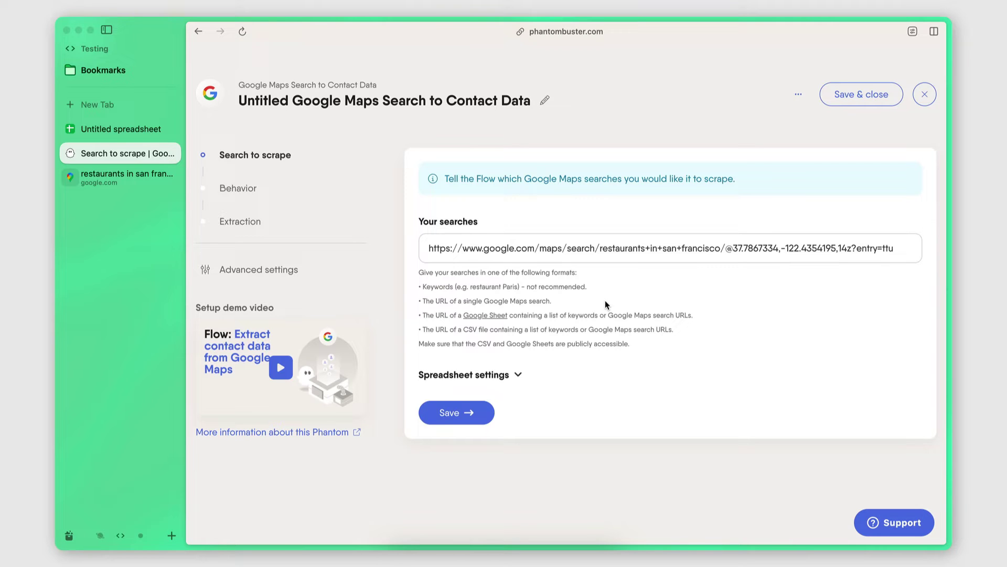
# - Save the search step and leave results per search at 120 in Behavior
pyautogui.click(446, 413)
pyautogui.click(452, 266)
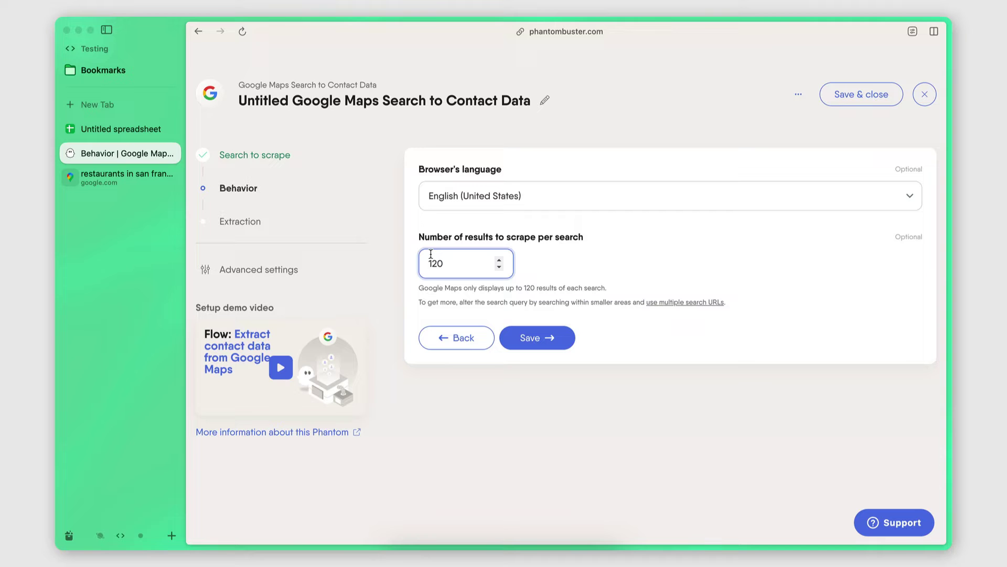
pyautogui.click(441, 288)
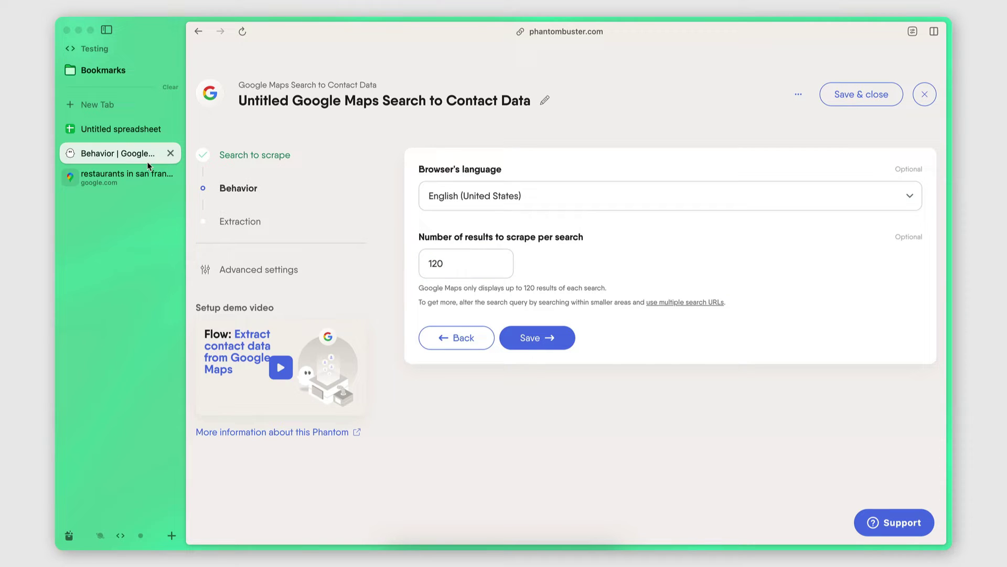
# - Return to the Google Maps tab and scroll through the San Francisco restaurant results
pyautogui.click(126, 176)
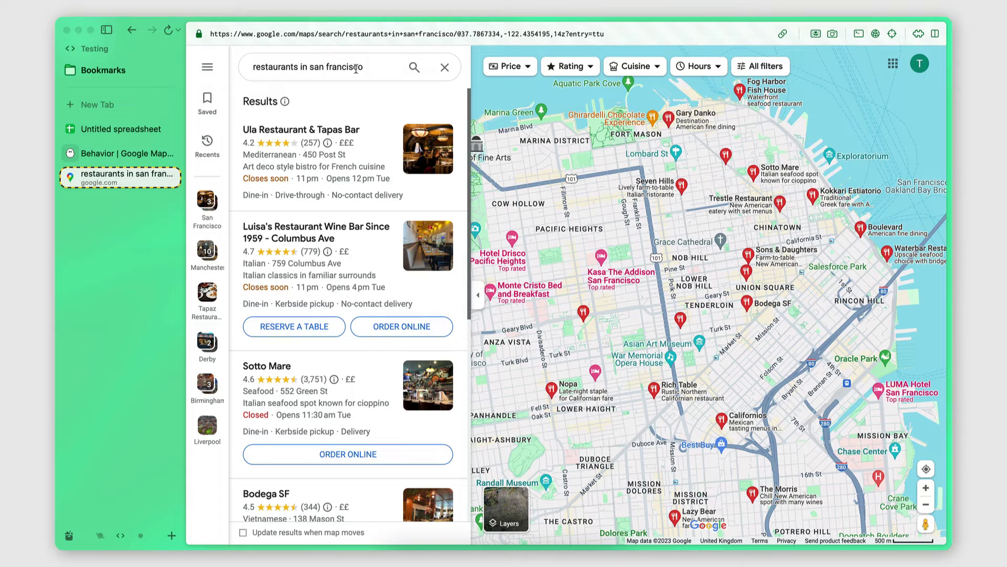
pyautogui.scroll(-10, 354, 369)
pyautogui.scroll(-10, 354, 369)
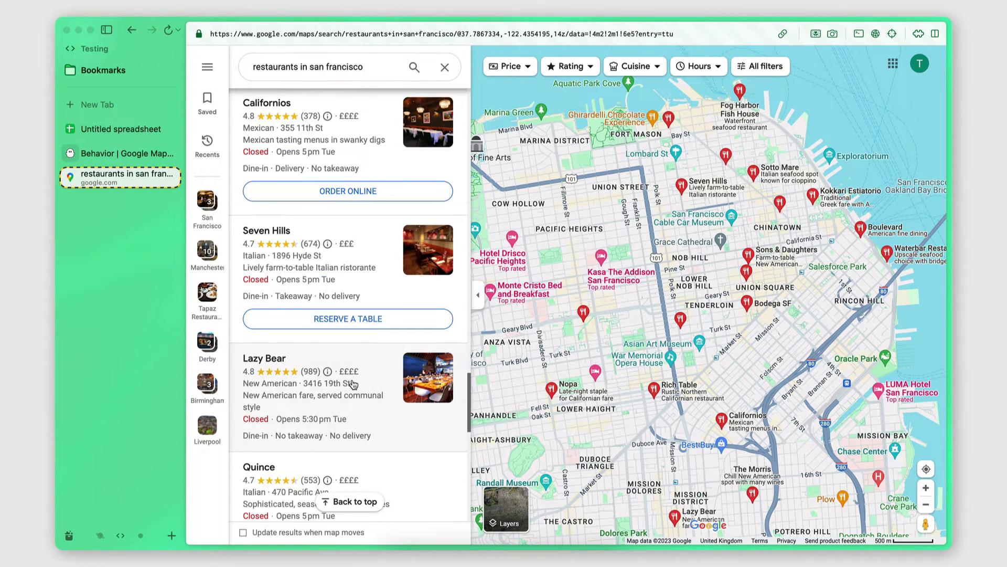
pyautogui.scroll(-15, 354, 385)
pyautogui.scroll(20, 353, 384)
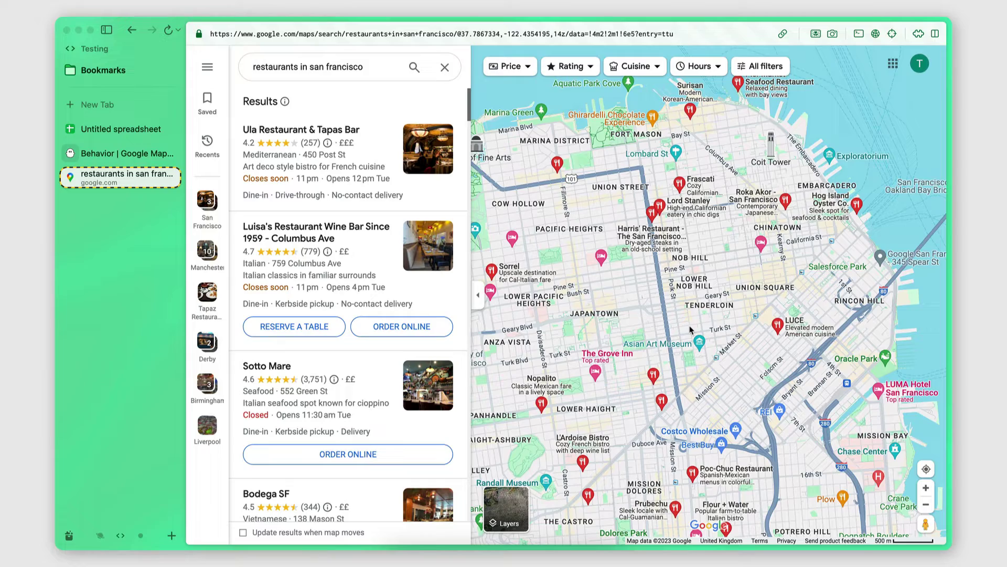
pyautogui.scroll(-5, 691, 329)
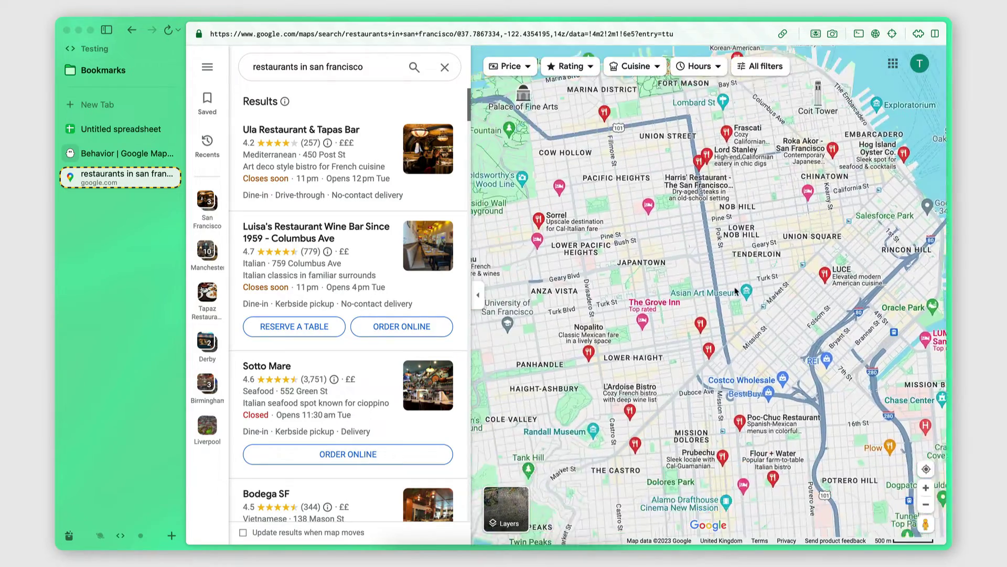
pyautogui.scroll(-3, 737, 289)
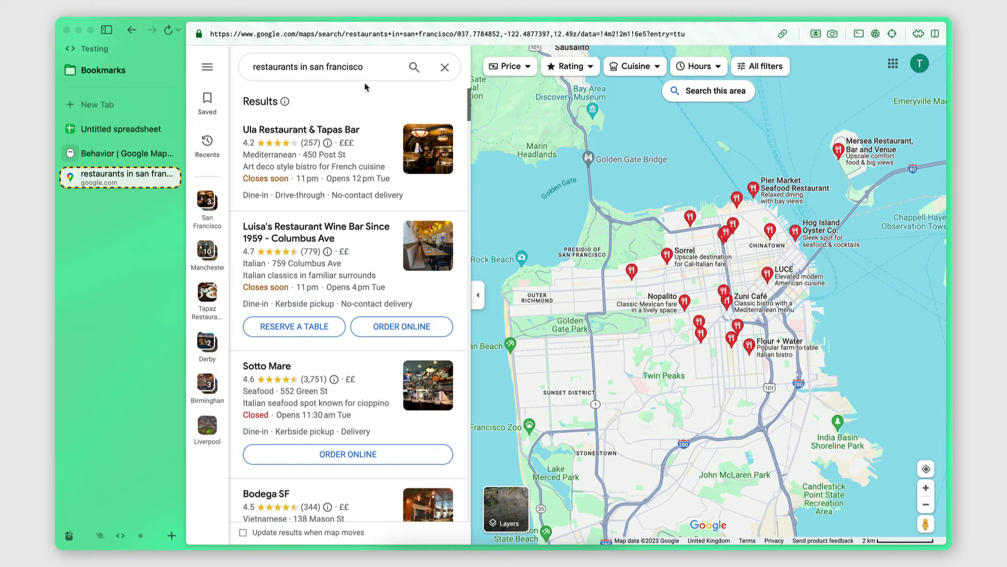
pyautogui.scroll(2, 732, 253)
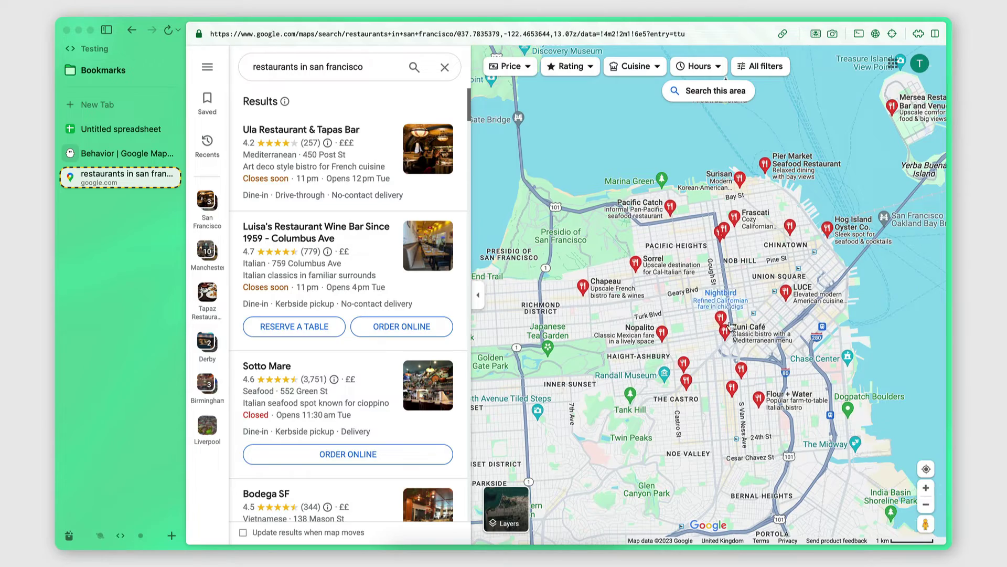
# - Move the map to Noe Valley and Bernal Heights and search this area for restaurants
pyautogui.moveTo(726, 321); pyautogui.dragTo(699, 340)
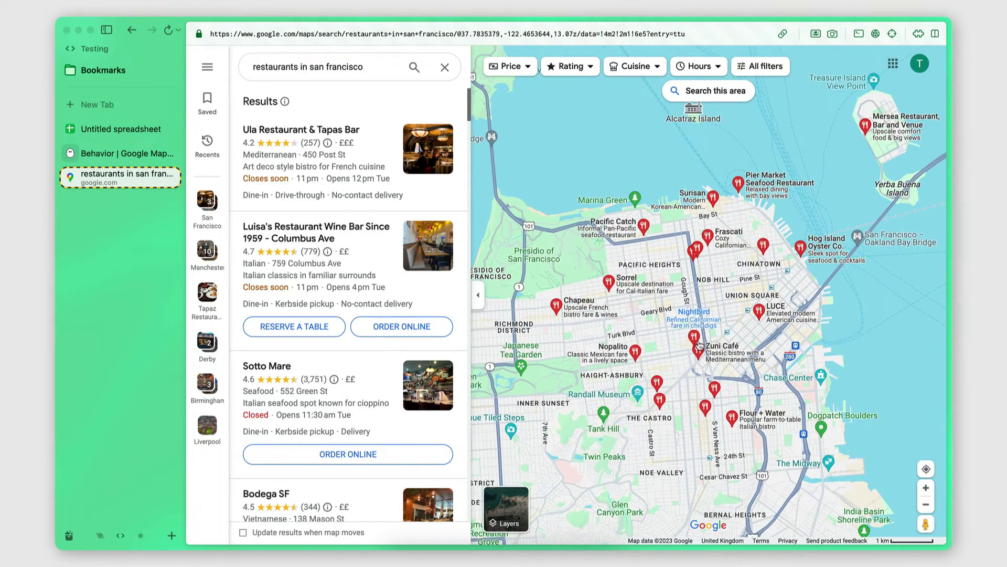
pyautogui.moveTo(675, 392); pyautogui.dragTo(641, 383)
pyautogui.scroll(3, 673, 274)
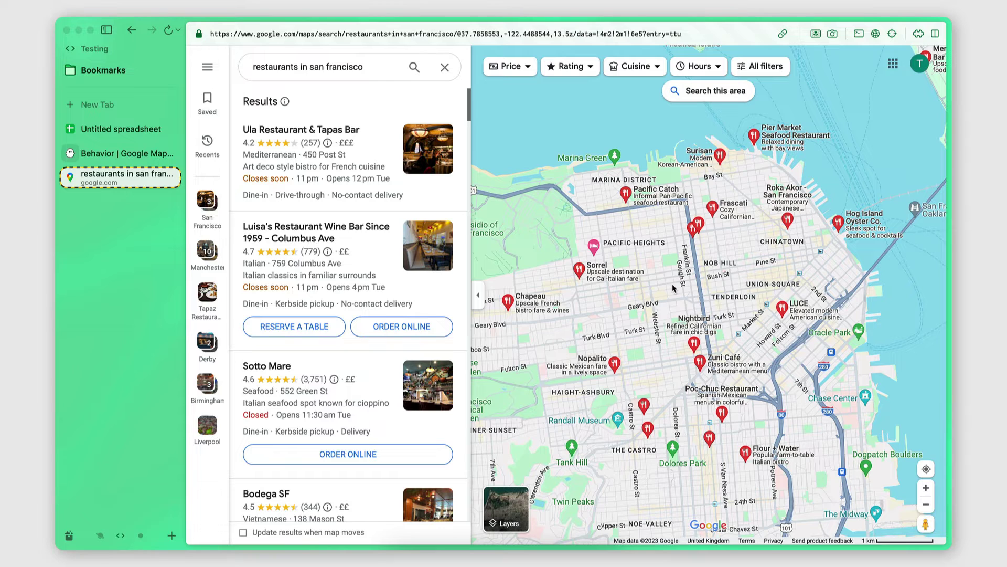
pyautogui.scroll(2, 674, 288)
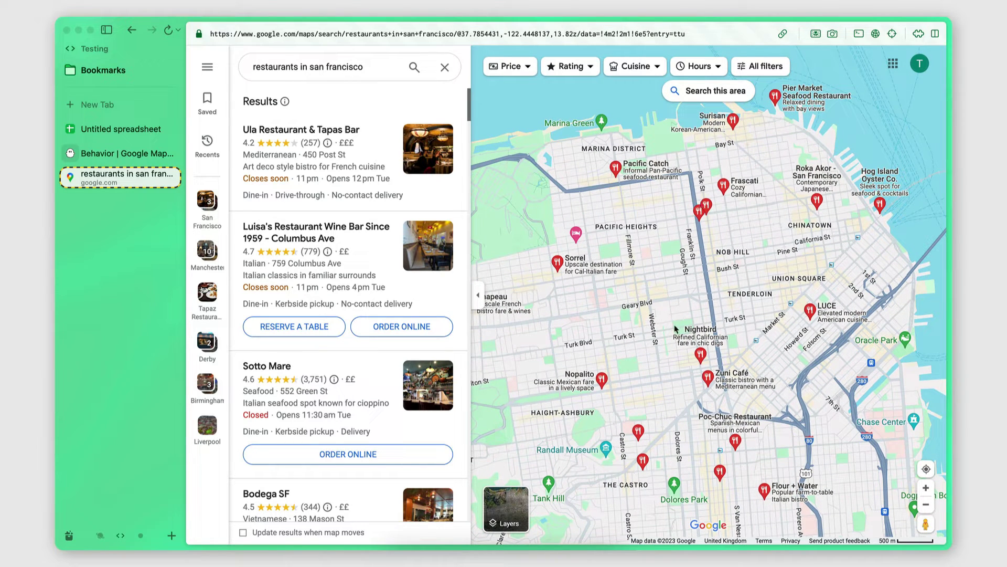
pyautogui.moveTo(679, 322); pyautogui.dragTo(697, 77)
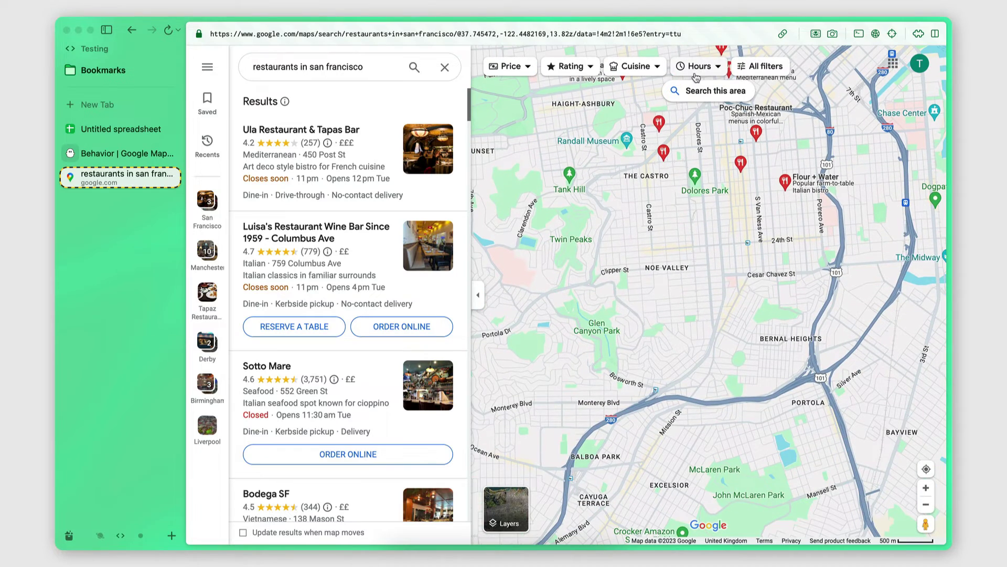
pyautogui.click(682, 91)
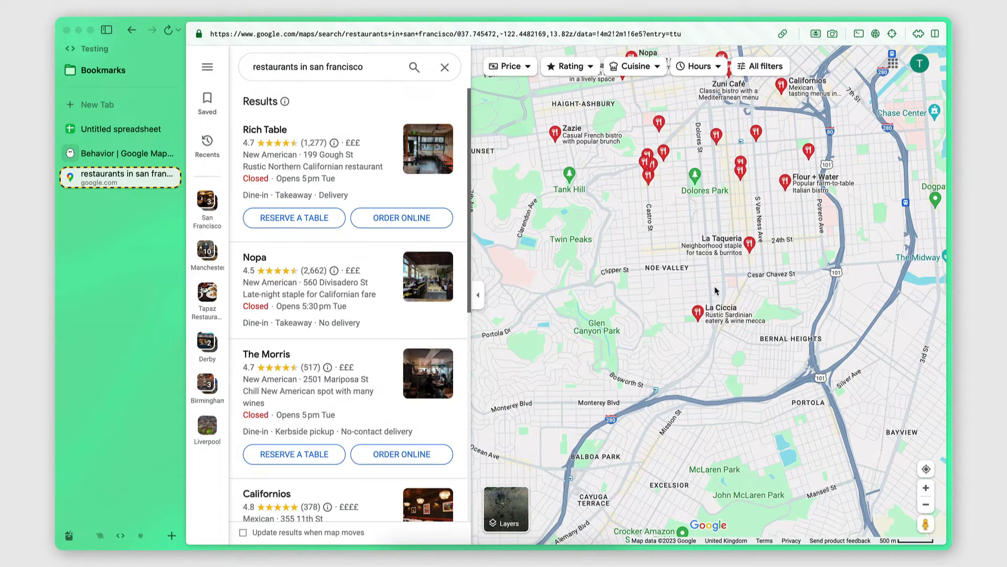
# - Pan west to Lands End and Outer Richmond and search this area for restaurants
pyautogui.moveTo(716, 290); pyautogui.dragTo(952, 315)
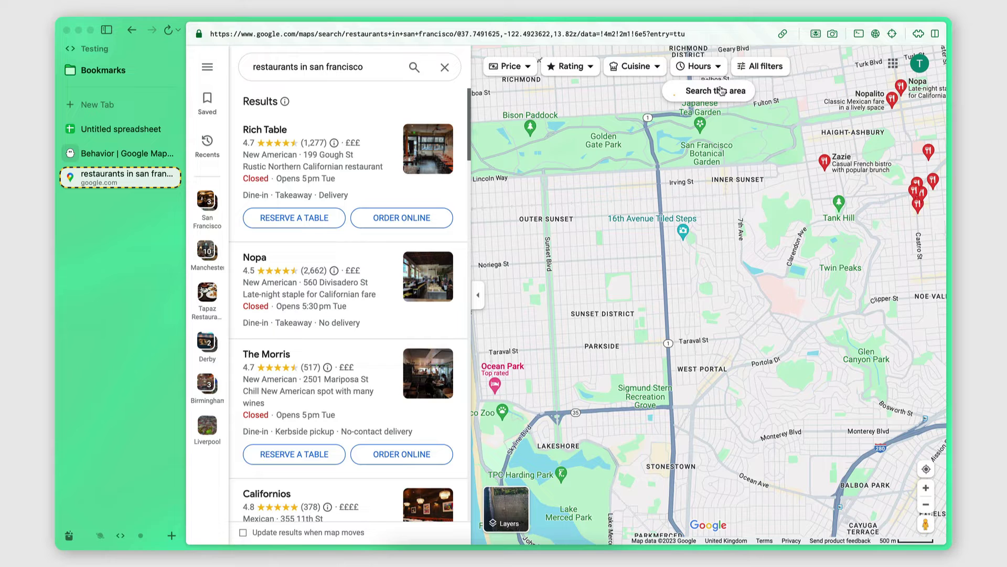
pyautogui.moveTo(609, 123); pyautogui.dragTo(819, 336)
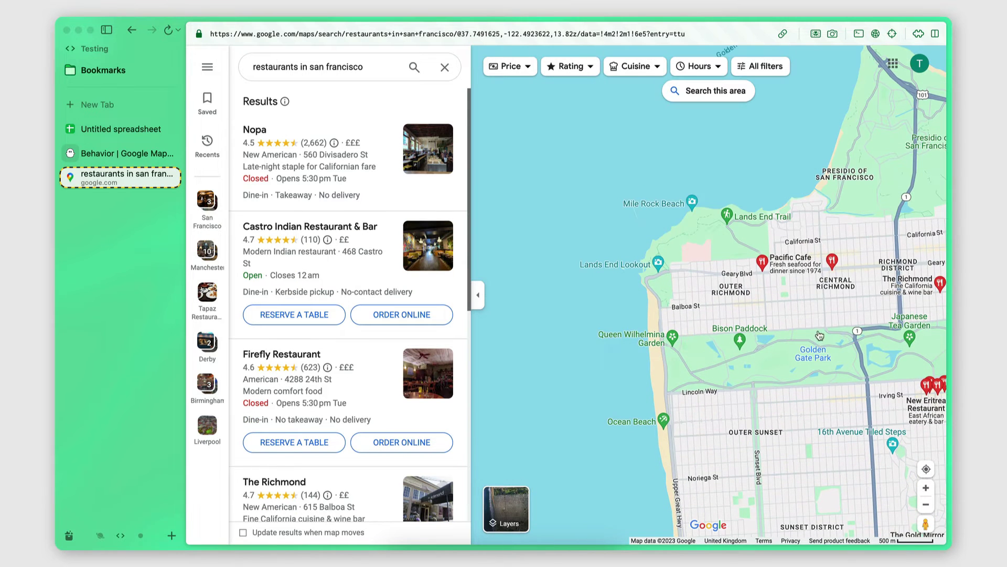
pyautogui.click(712, 95)
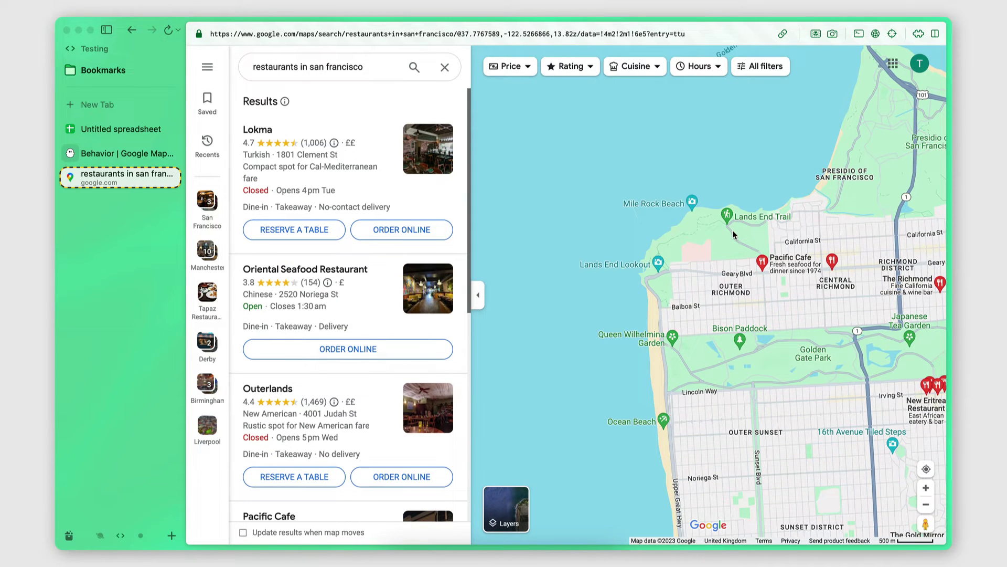
pyautogui.scroll(-1, 641, 368)
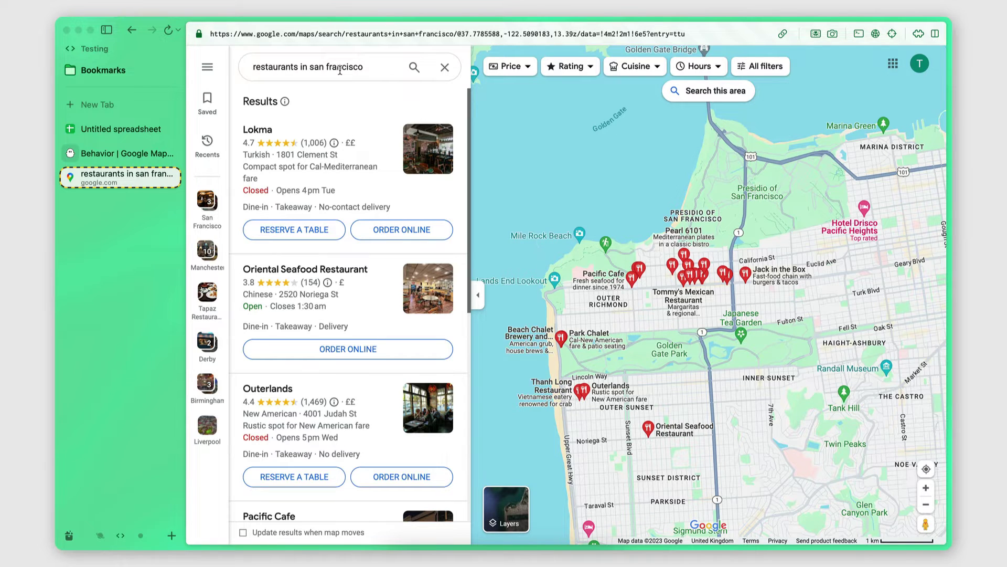
pyautogui.moveTo(754, 396); pyautogui.dragTo(763, 412)
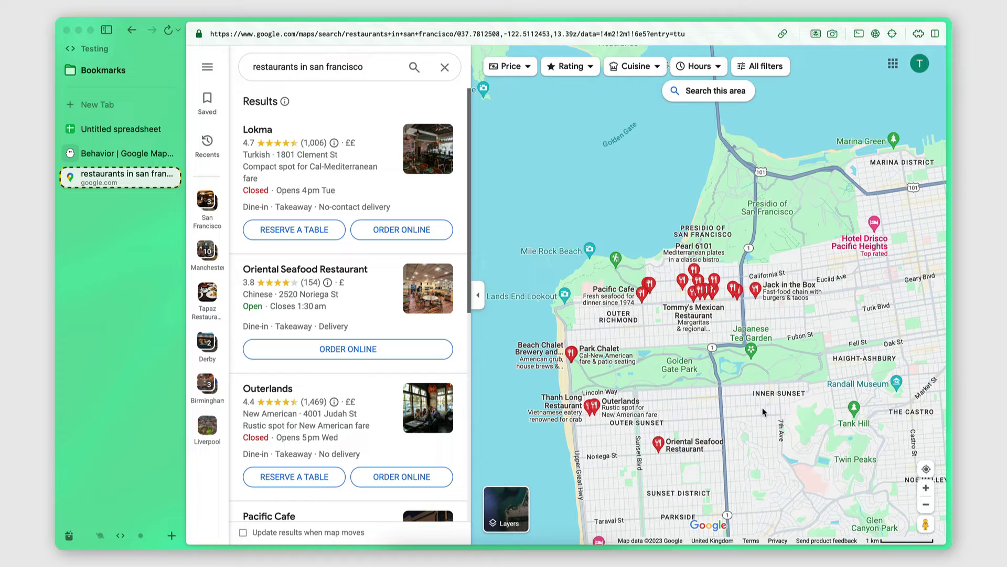
# - Rename the untitled spreadsheet to 'Restaurants in San Francisco'
pyautogui.click(124, 131)
pyautogui.click(243, 220)
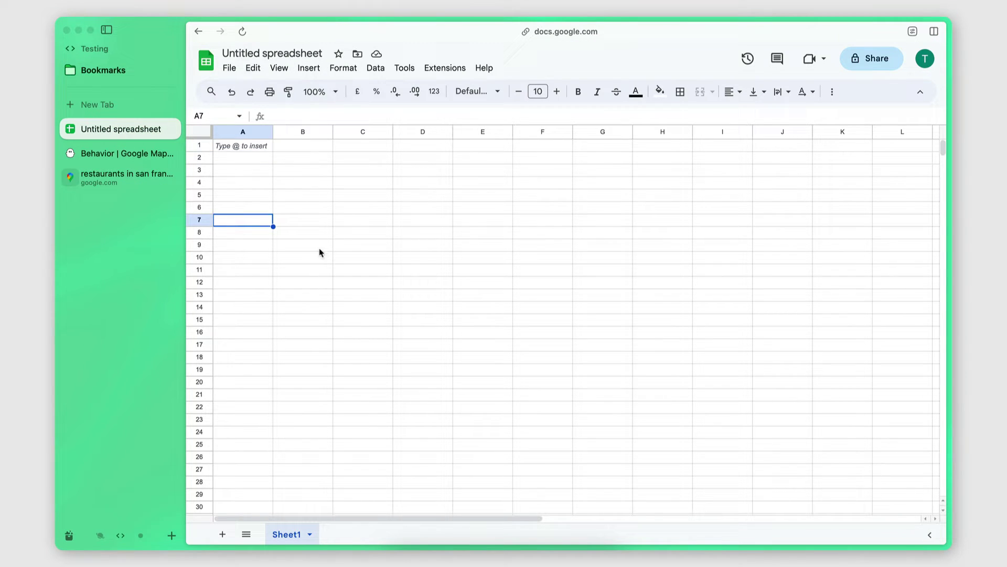
pyautogui.click(236, 53)
pyautogui.write('Restaurants in San Francisco')
pyautogui.click(270, 250)
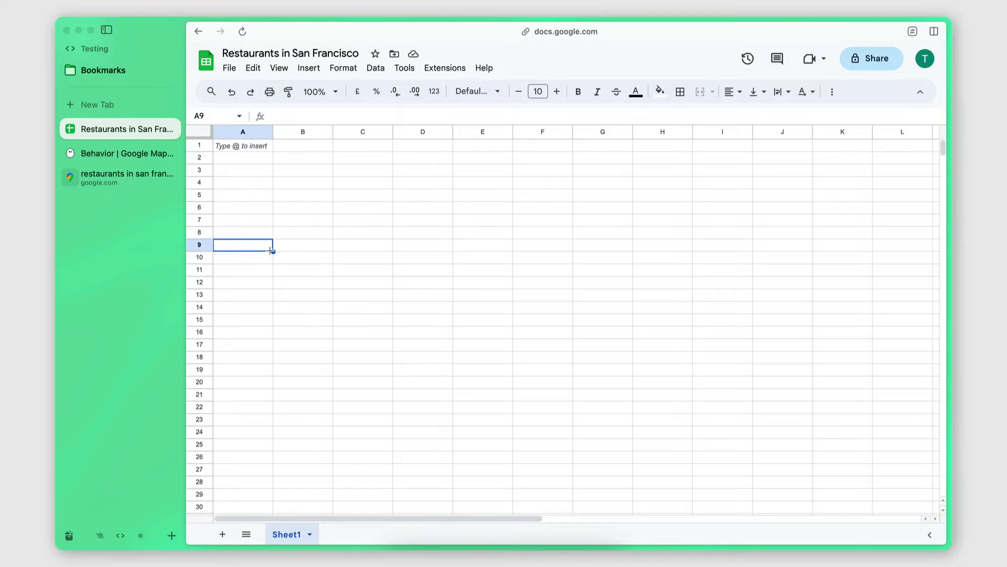
# - Enter a bold 'Google Maps Search URLs' header in cell A1
pyautogui.click(229, 151)
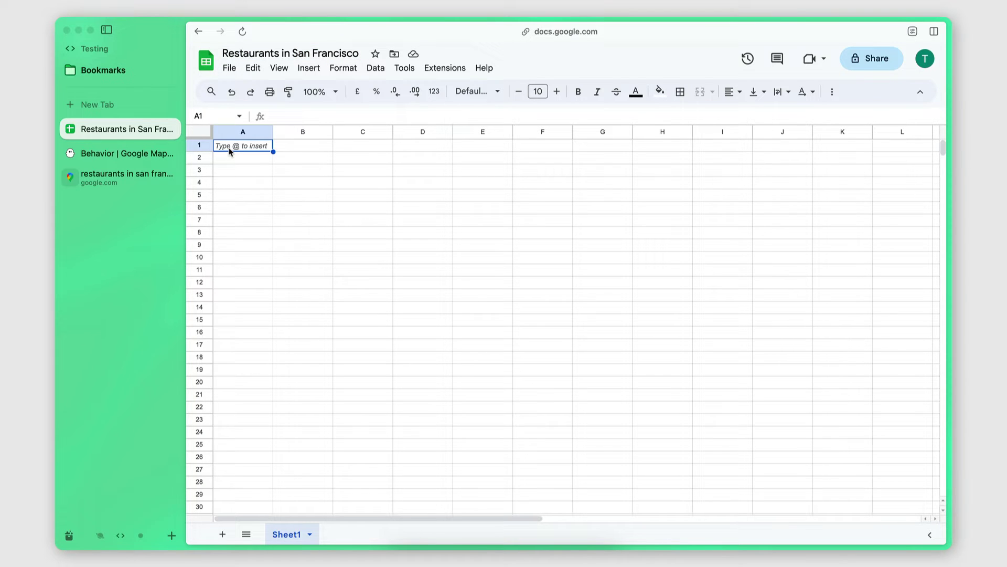
pyautogui.write('Google Maps')
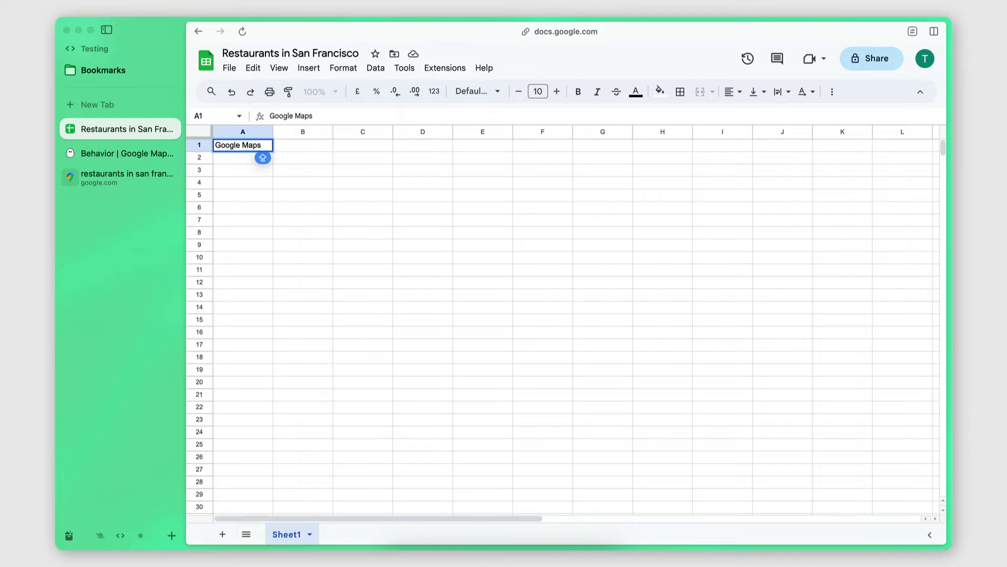
pyautogui.write(' Search URLs')
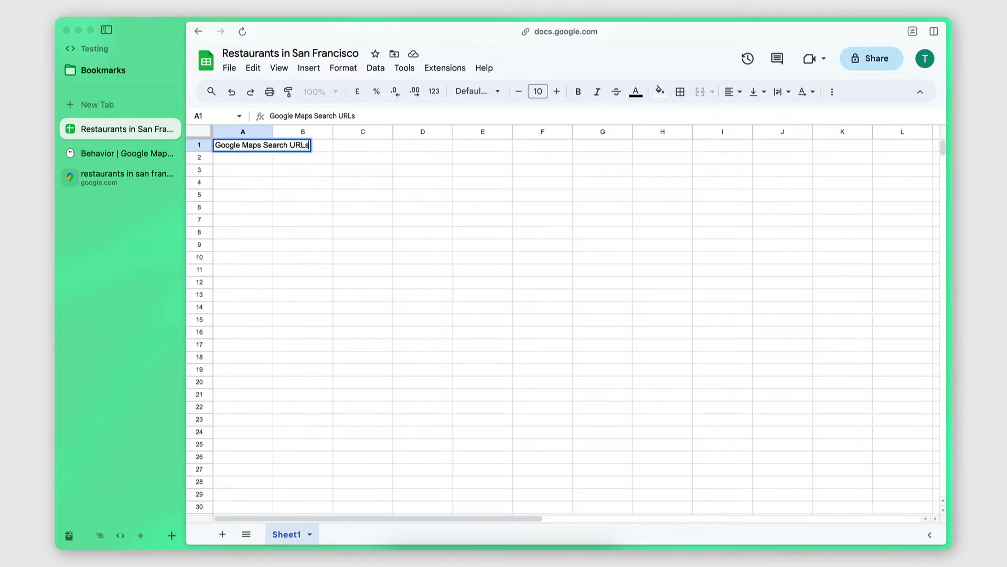
pyautogui.moveTo(272, 207); pyautogui.dragTo(265, 194)
pyautogui.click(259, 149)
pyautogui.hotkey('ctrl', 'b')
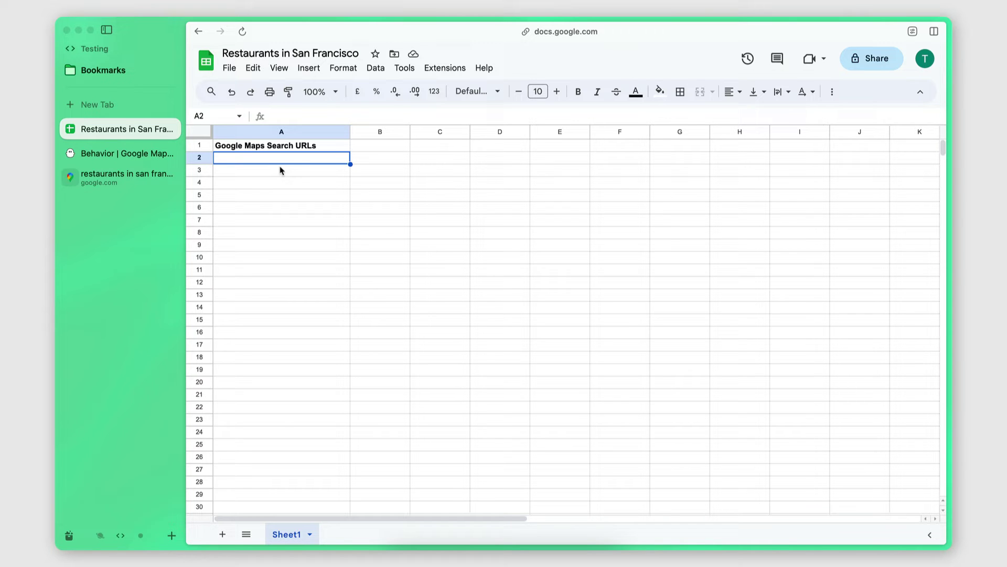
pyautogui.click(117, 177)
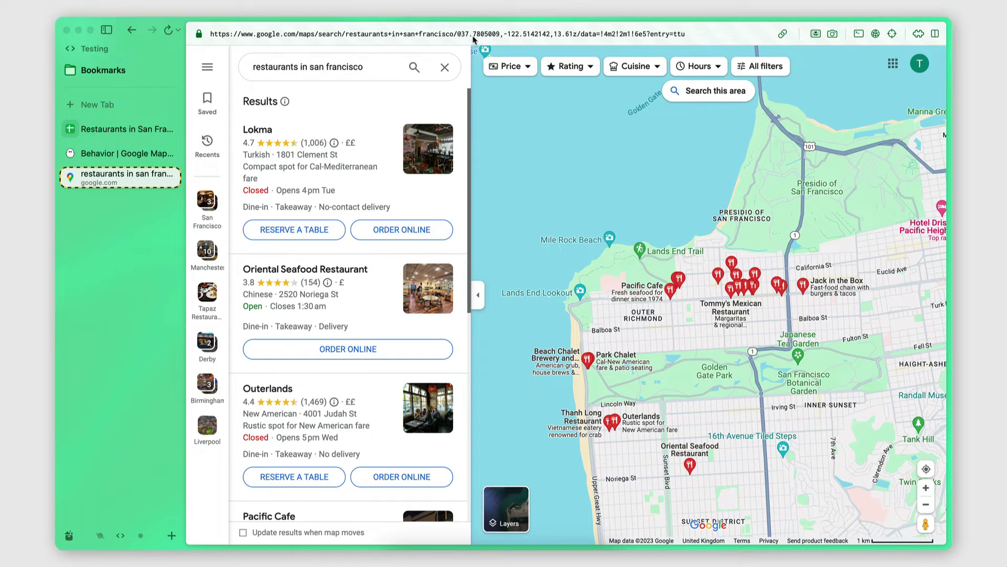
# - Copy the current map's search URL into cell A2
pyautogui.click(489, 33)
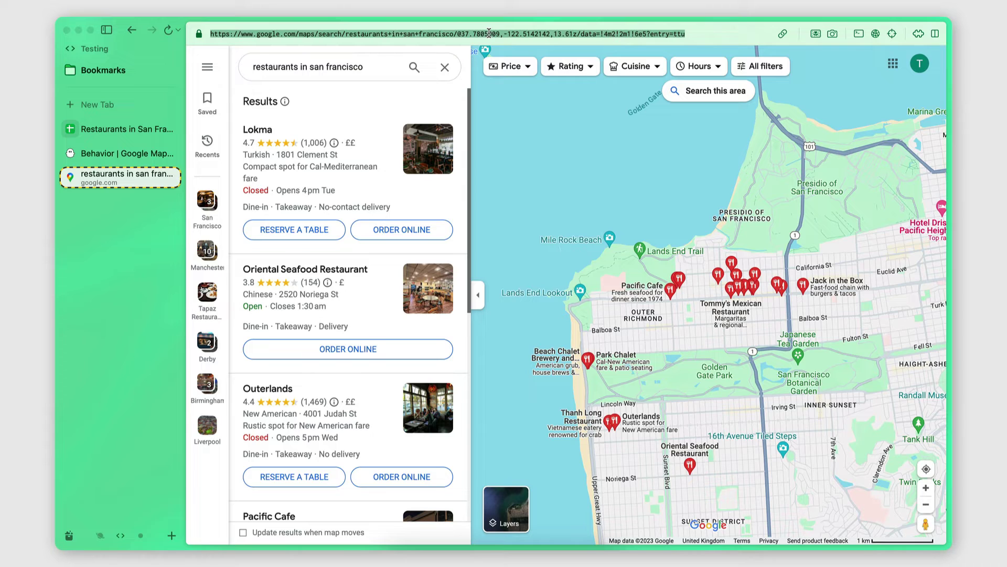
pyautogui.press('super+c')
pyautogui.click(123, 128)
pyautogui.click(304, 157)
pyautogui.press('super+v')
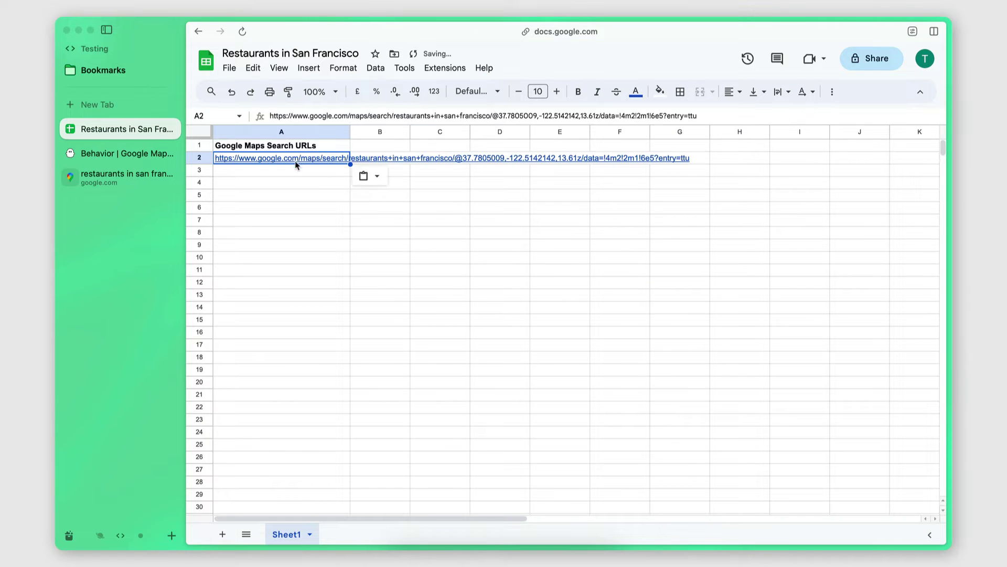
# - Pan east to downtown San Francisco and paste that area's search URL into A3
pyautogui.click(121, 173)
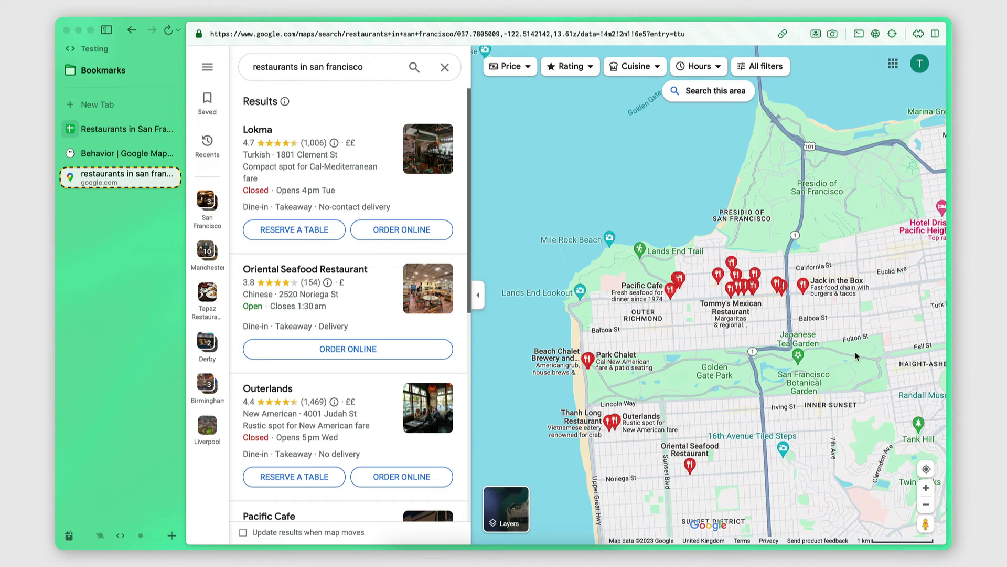
pyautogui.moveTo(856, 356); pyautogui.dragTo(511, 381)
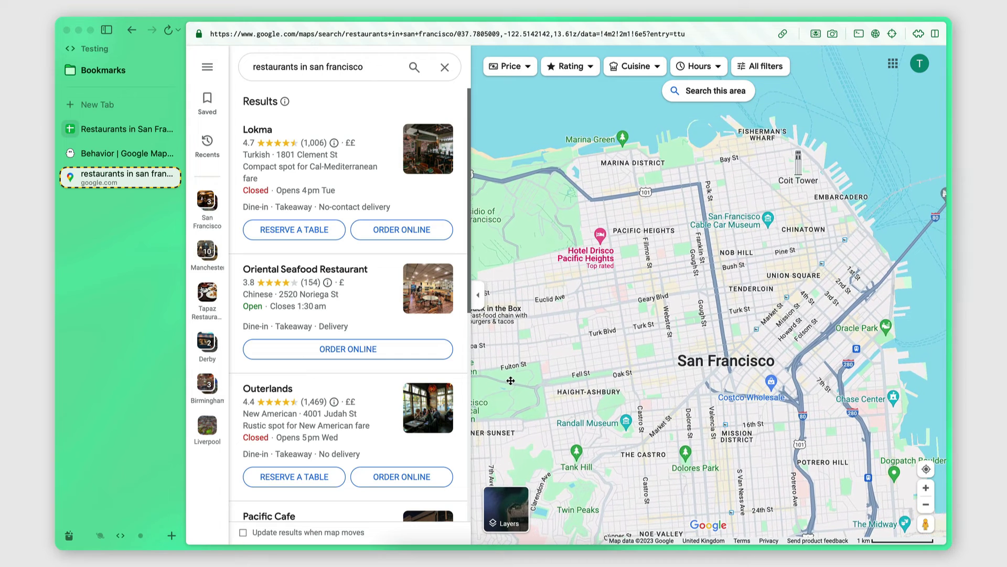
pyautogui.click(563, 31)
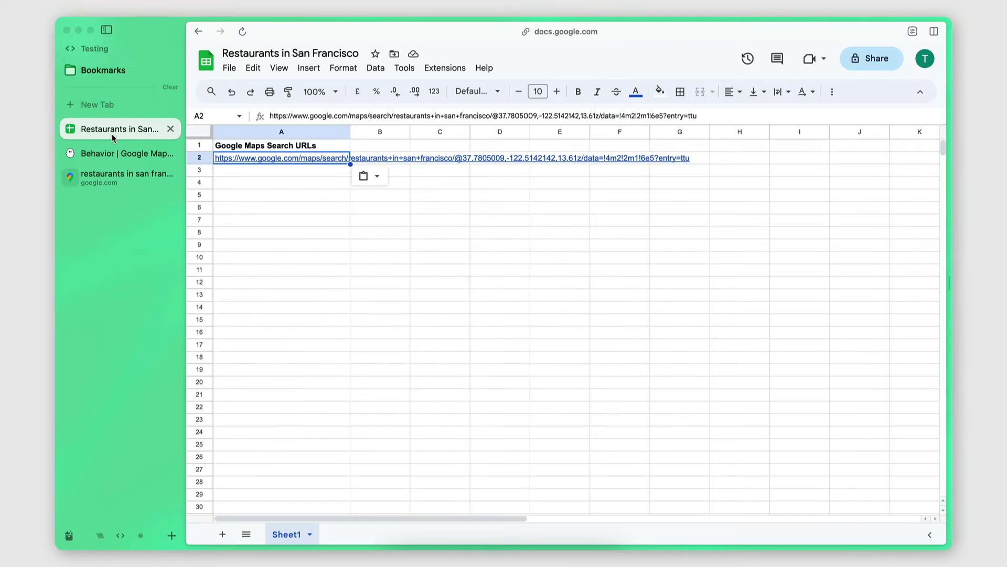
pyautogui.click(157, 129)
pyautogui.click(250, 171)
pyautogui.press('super+v')
# - Pan toward Bernal Heights and paste that area's search URL into A4
pyautogui.click(128, 177)
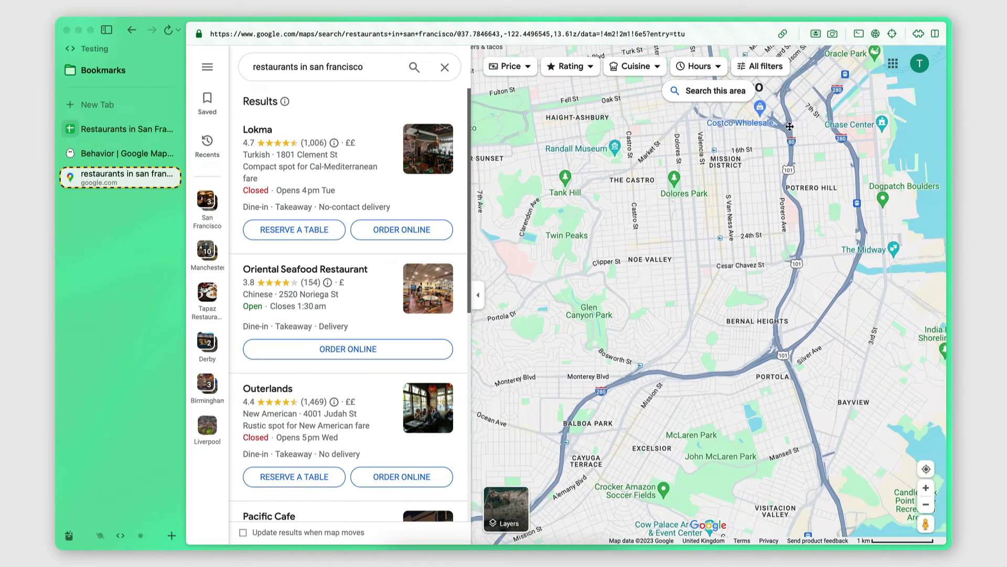
pyautogui.moveTo(790, 126); pyautogui.dragTo(762, 104)
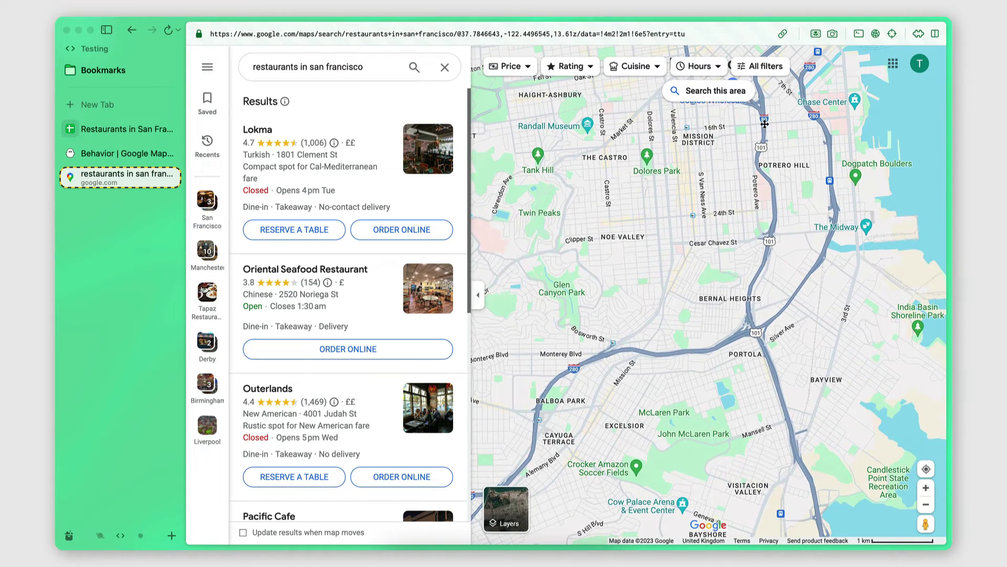
pyautogui.click(491, 34)
pyautogui.click(126, 129)
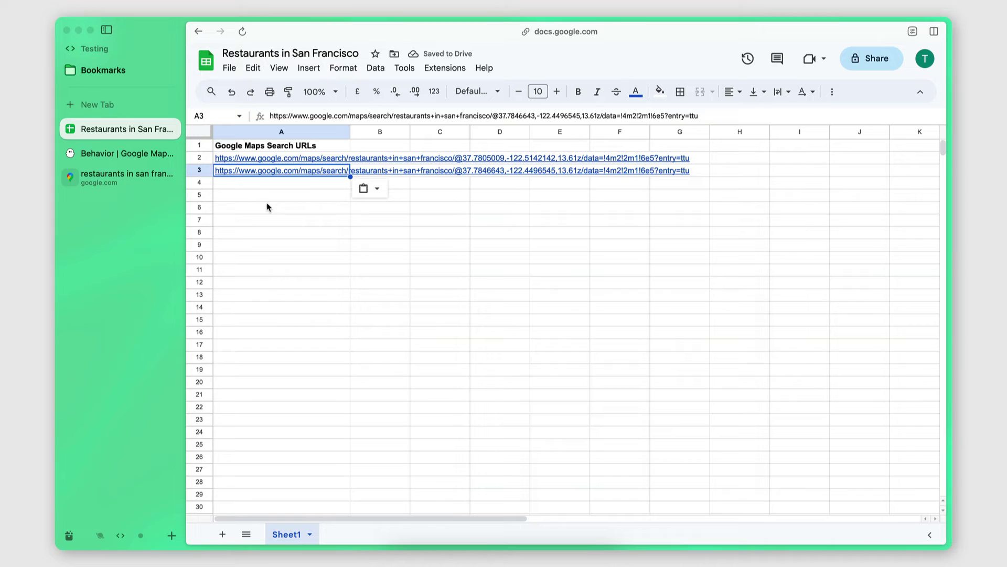
pyautogui.click(262, 184)
pyautogui.press('super+v')
# - Pan west over the Sunset District and paste its search URL into A5
pyautogui.click(124, 177)
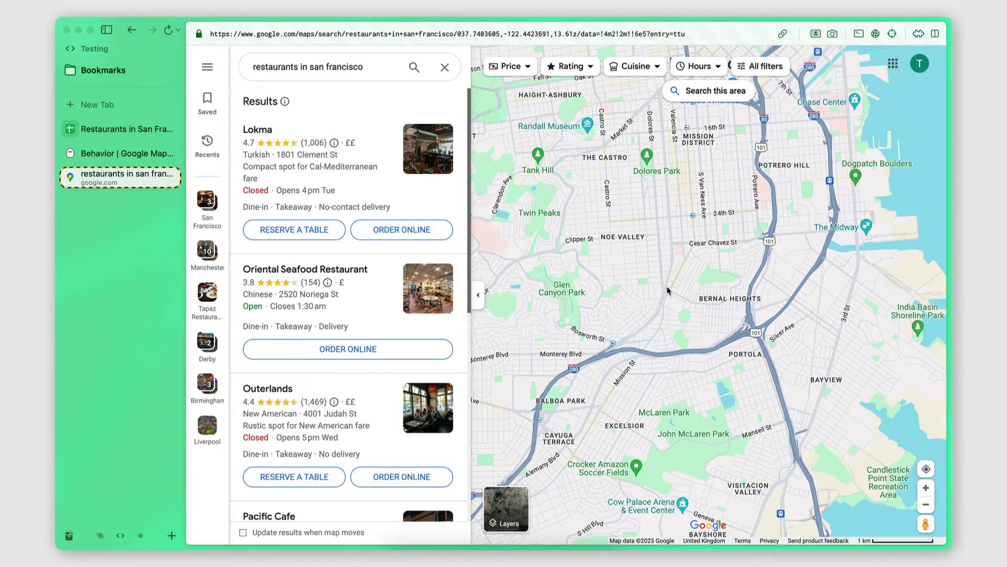
pyautogui.moveTo(667, 290); pyautogui.dragTo(934, 315)
pyautogui.moveTo(679, 309); pyautogui.dragTo(720, 313)
pyautogui.click(423, 35)
pyautogui.press('super+c')
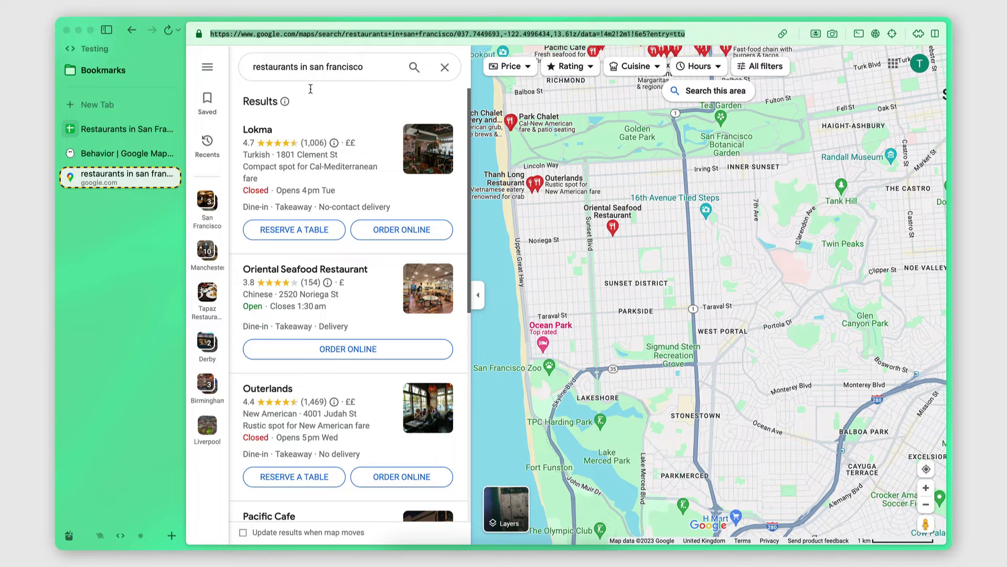
pyautogui.click(126, 129)
pyautogui.click(266, 195)
pyautogui.press('super+v')
pyautogui.click(385, 236)
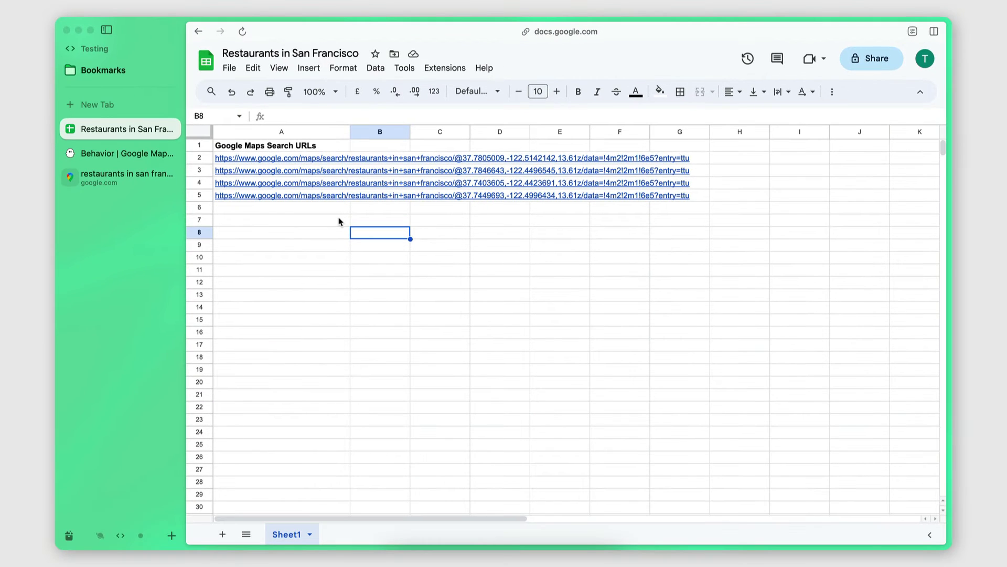
# - Set the Restaurants in San Francisco sheet to 'Anyone with the link' can view and copy its link
pyautogui.click(402, 247)
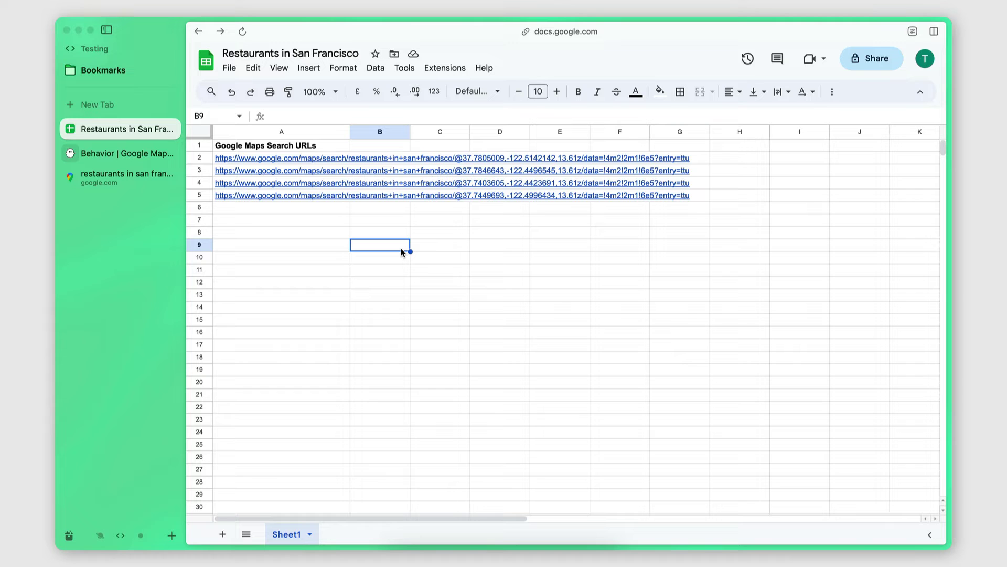
pyautogui.click(863, 60)
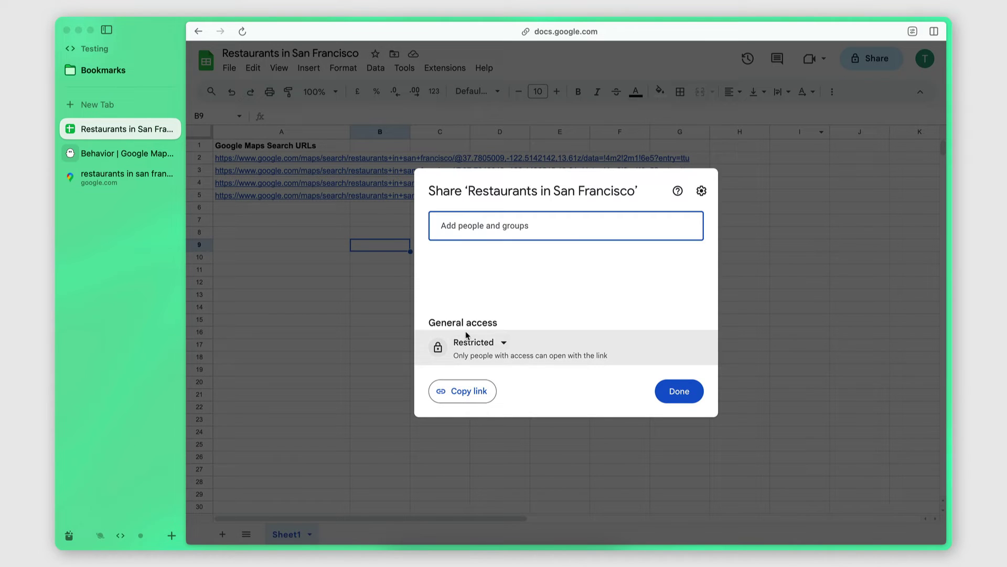
pyautogui.click(468, 342)
pyautogui.click(488, 395)
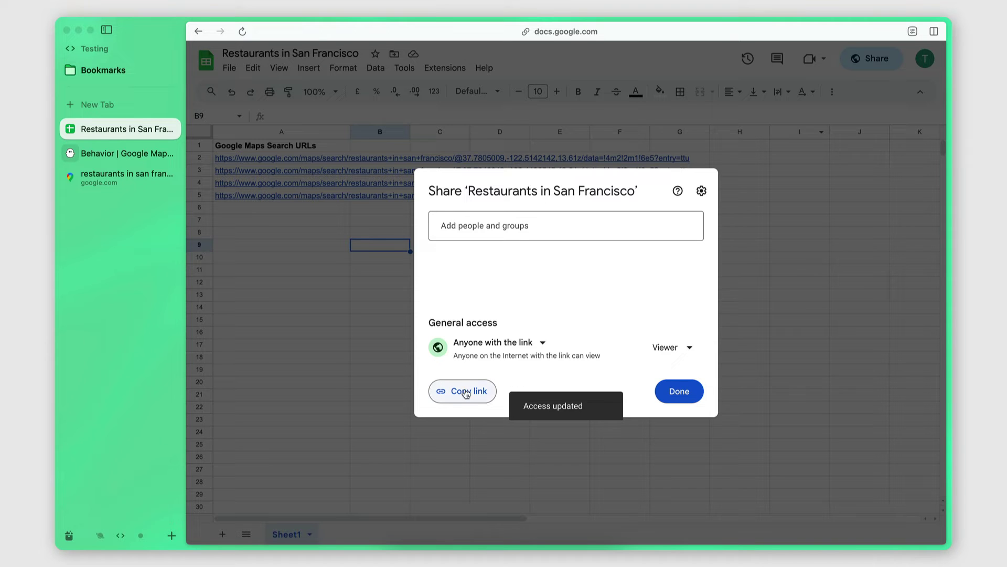
pyautogui.click(466, 393)
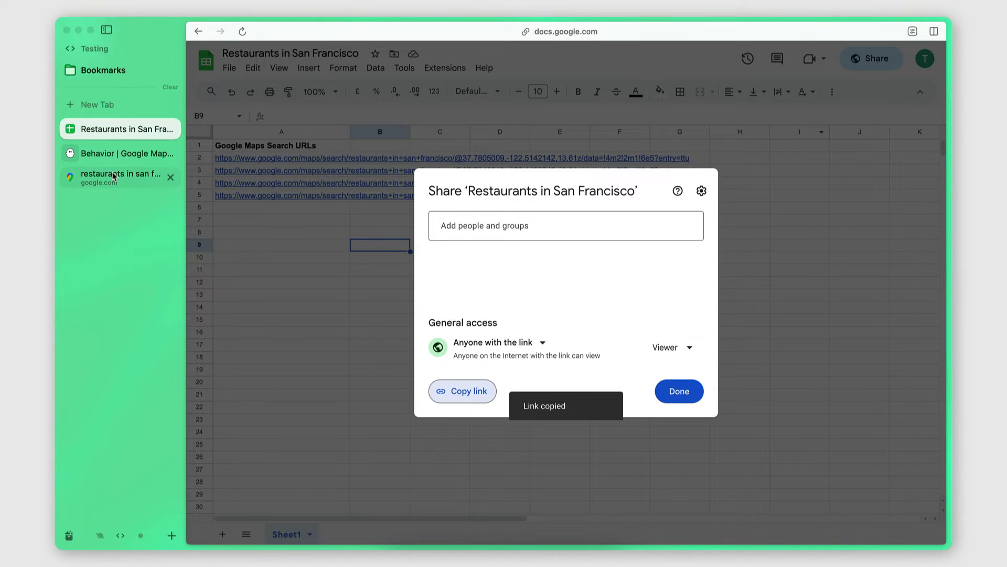
pyautogui.click(116, 153)
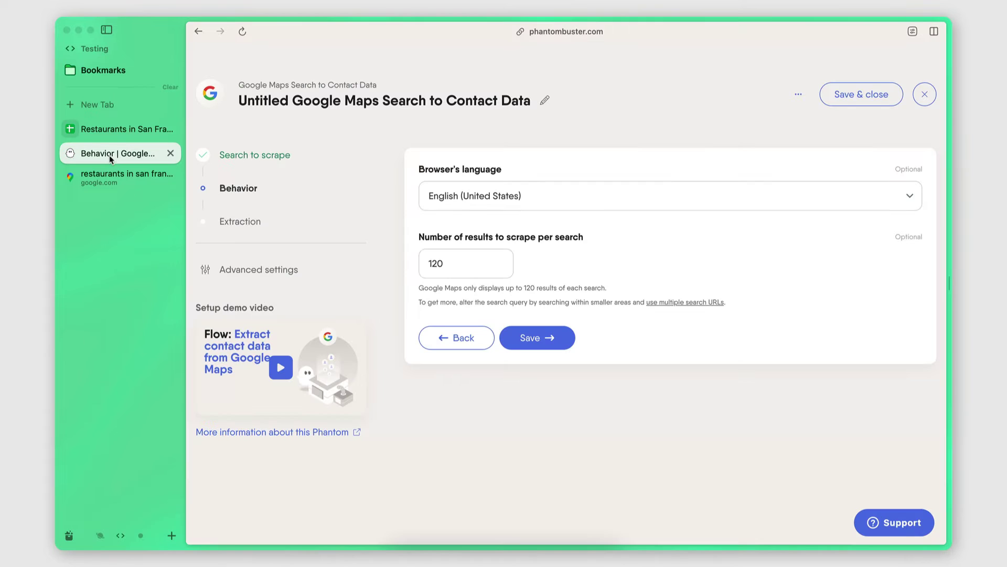
# - Replace the Google Maps URL in Your searches with the pasted spreadsheet link and save
pyautogui.click(454, 338)
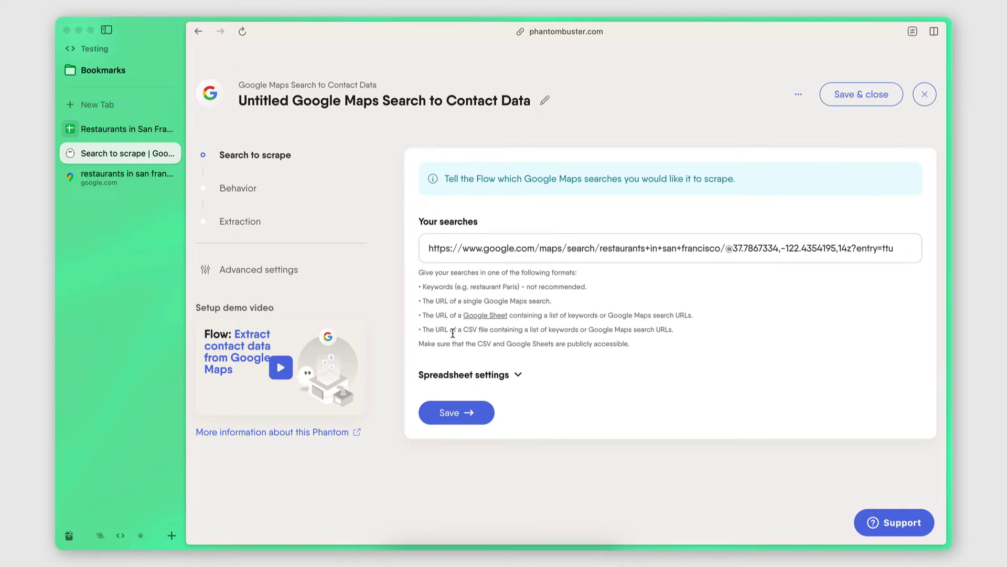
pyautogui.tripleClick(516, 249)
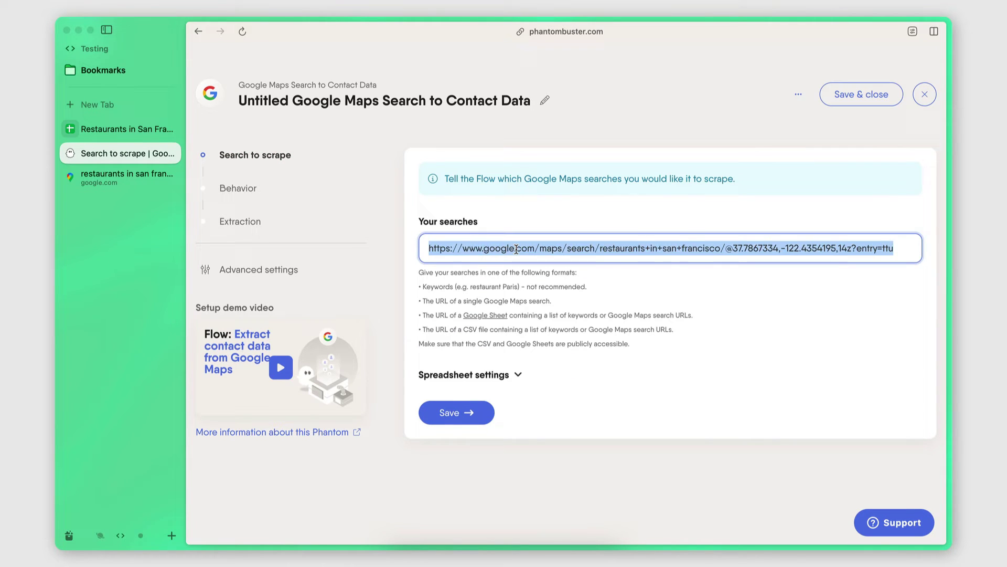
pyautogui.press('BackSpace')
pyautogui.press('super+v')
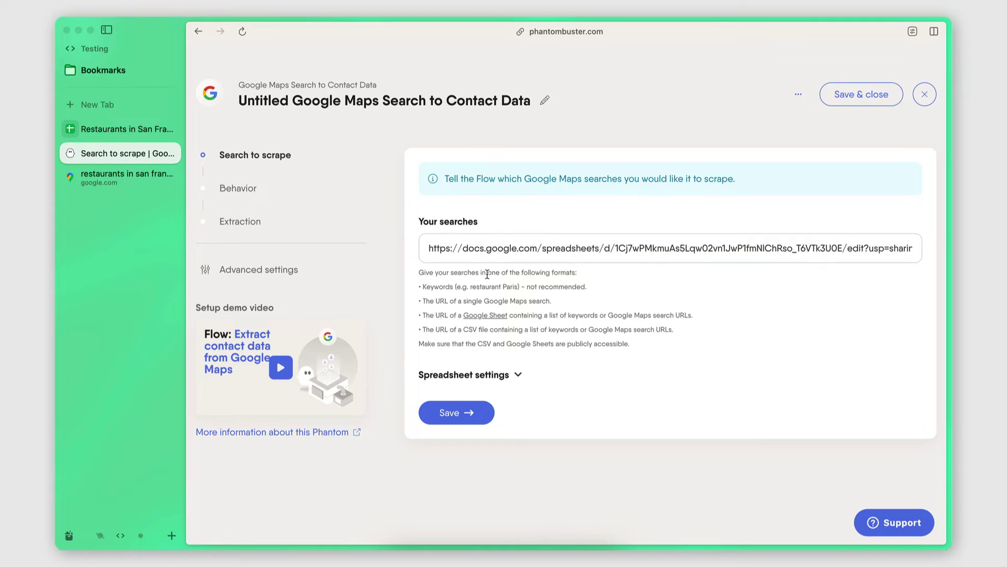
pyautogui.click(535, 289)
pyautogui.click(450, 411)
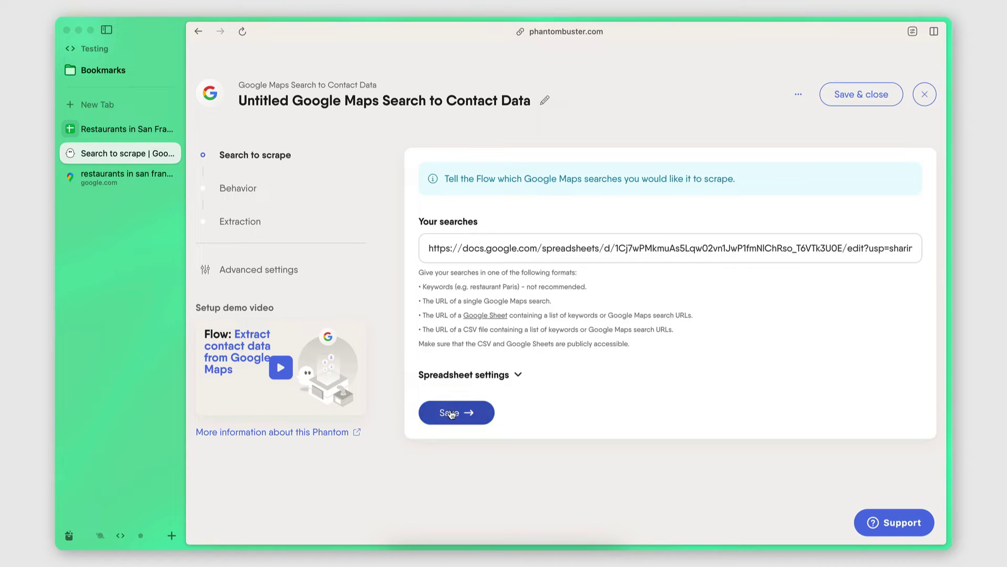
# - Keep Number of results at 120 per search and save the Behavior step
pyautogui.click(462, 267)
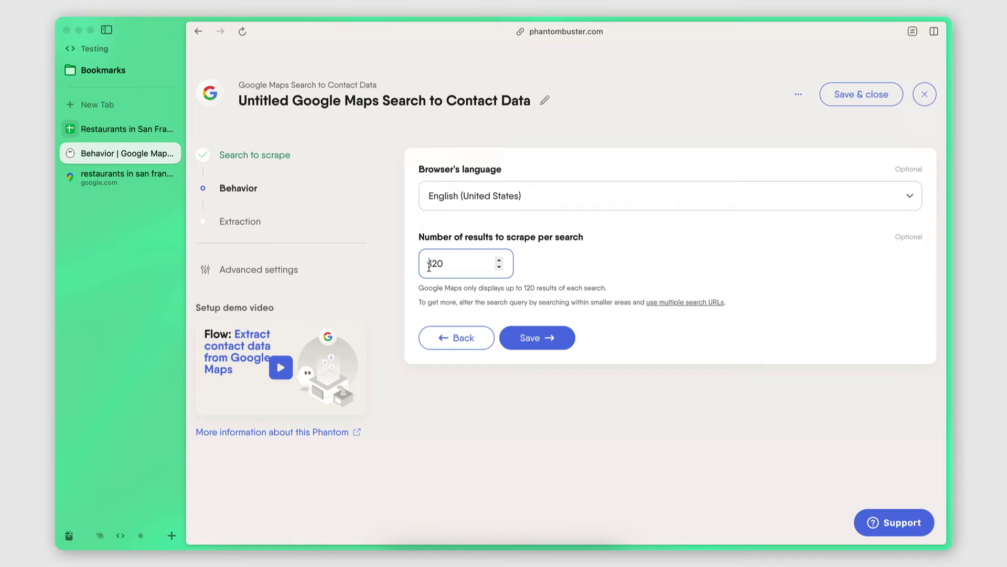
pyautogui.click(462, 298)
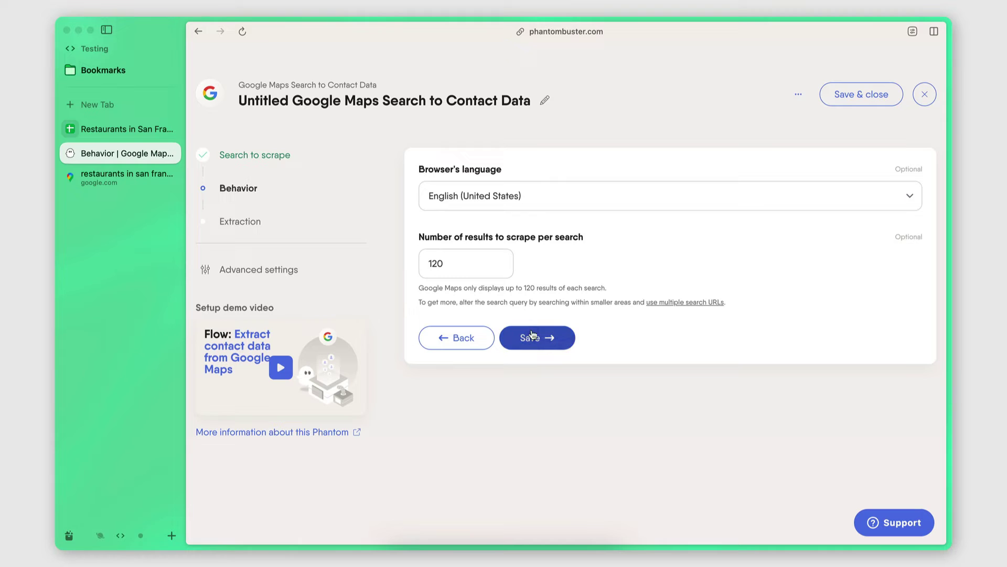
pyautogui.click(531, 334)
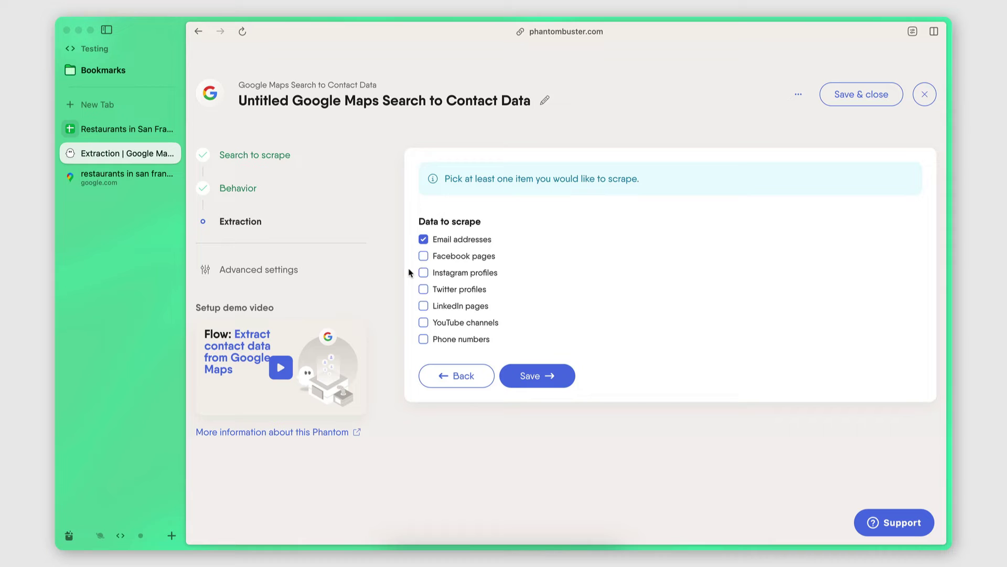
# - Add Facebook, Instagram, Twitter, LinkedIn, YouTube and United States phone numbers to extraction, then save
pyautogui.click(424, 256)
pyautogui.click(423, 273)
pyautogui.click(423, 289)
pyautogui.click(424, 306)
pyautogui.click(423, 323)
pyautogui.click(424, 340)
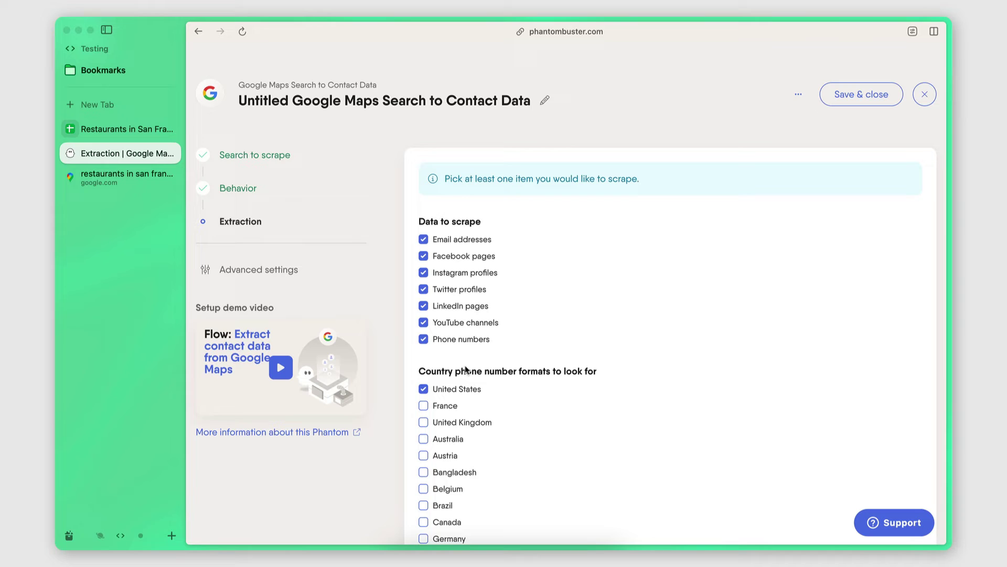
pyautogui.scroll(-5, 465, 367)
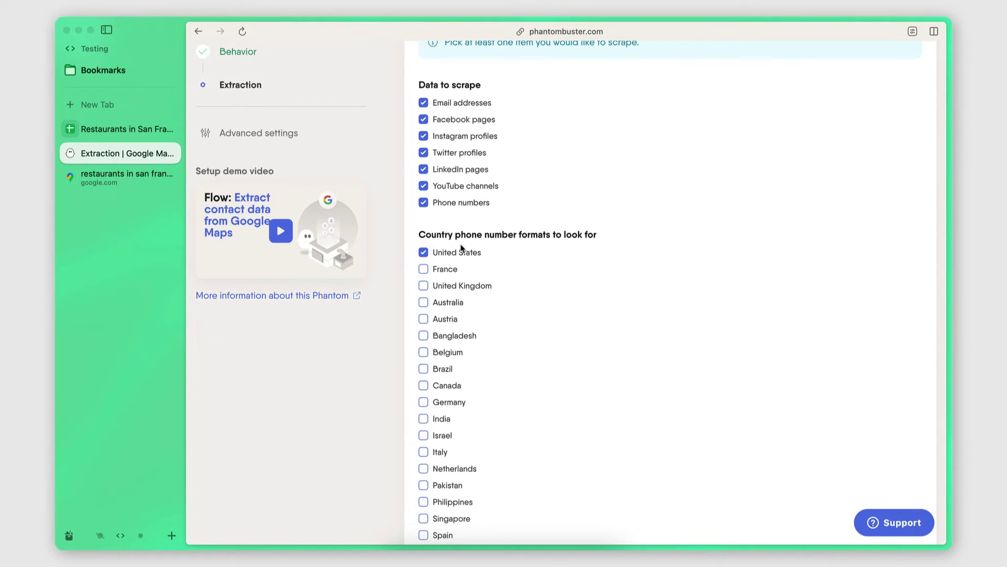
pyautogui.scroll(3, 480, 257)
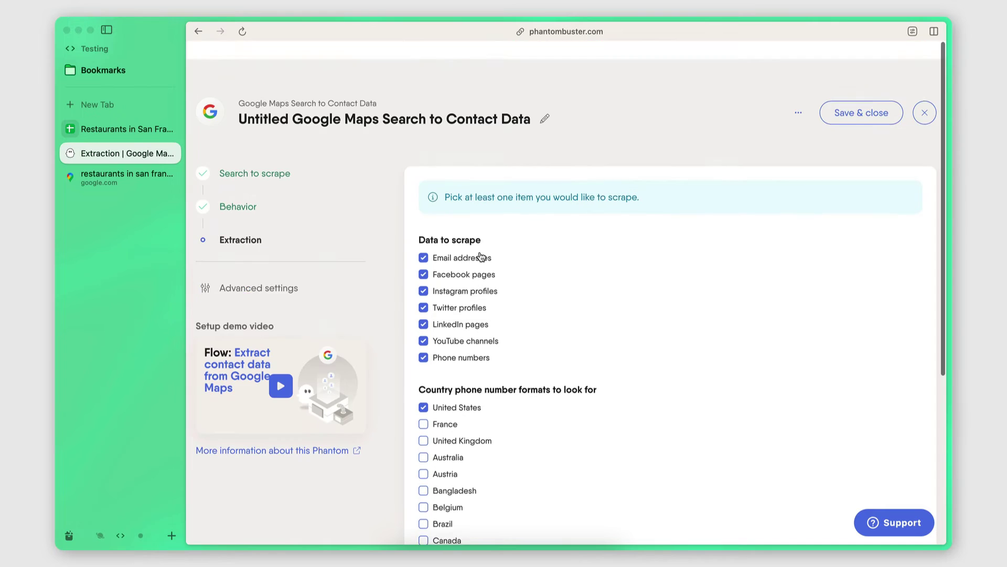
pyautogui.scroll(-3, 480, 257)
pyautogui.scroll(-5, 481, 257)
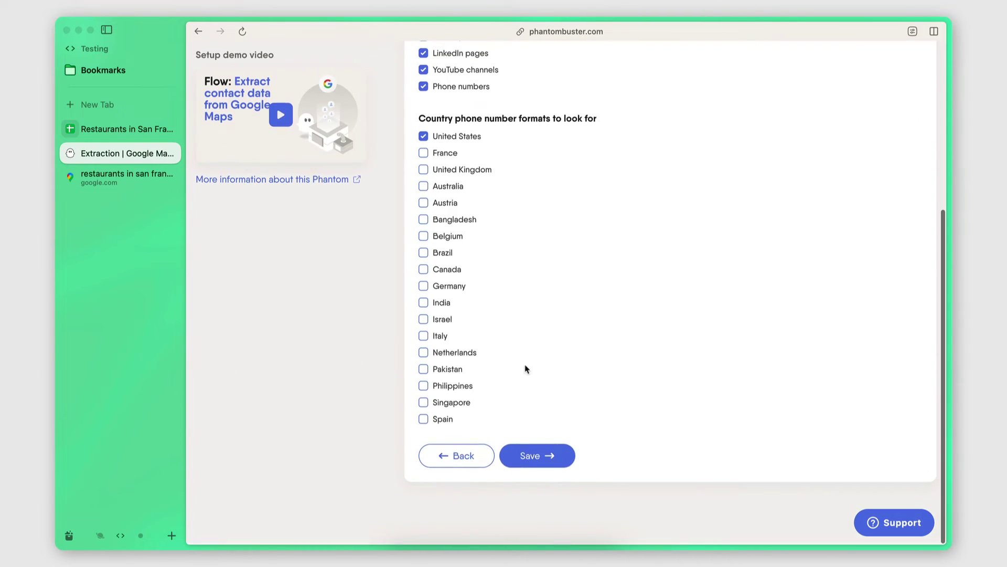
pyautogui.click(535, 462)
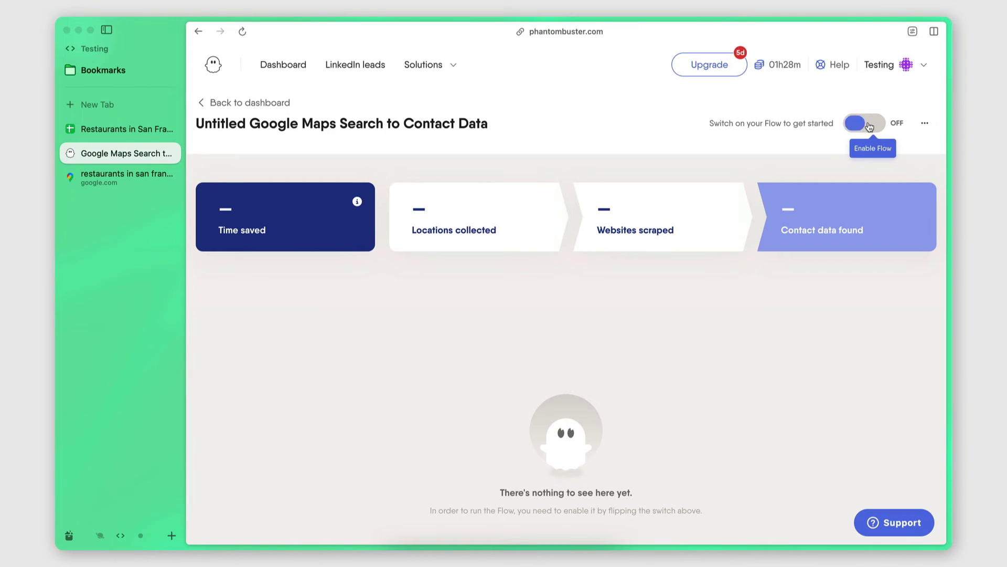
# - Switch the flow on, then reopen the Google Maps Search to Contact Data flow from the dashboard
pyautogui.click(867, 124)
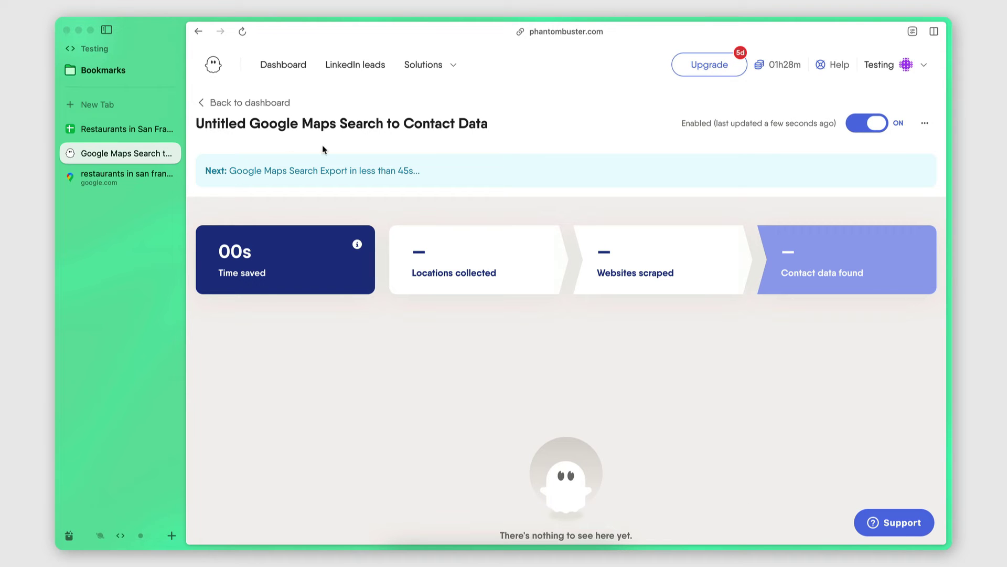
pyautogui.click(242, 104)
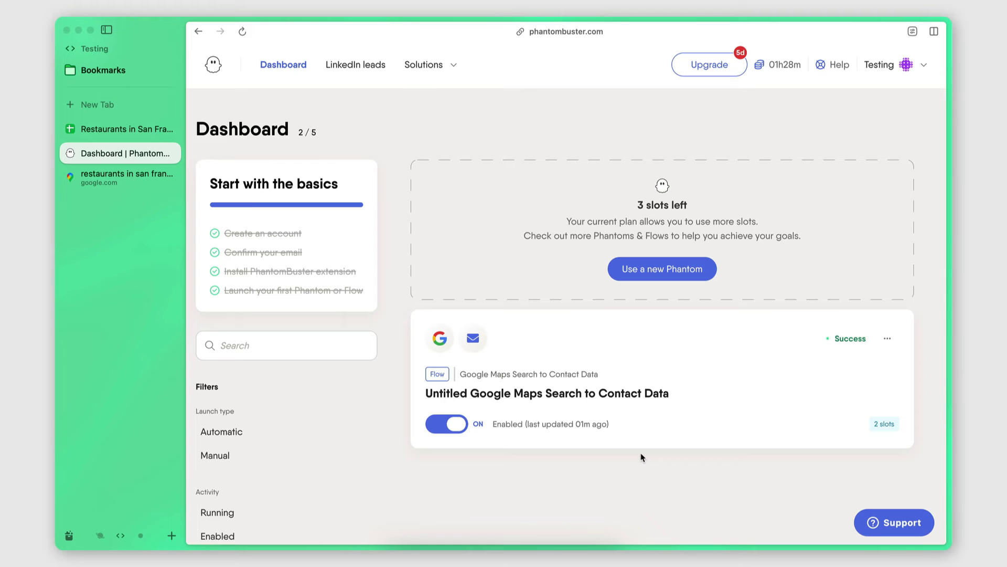
pyautogui.click(536, 401)
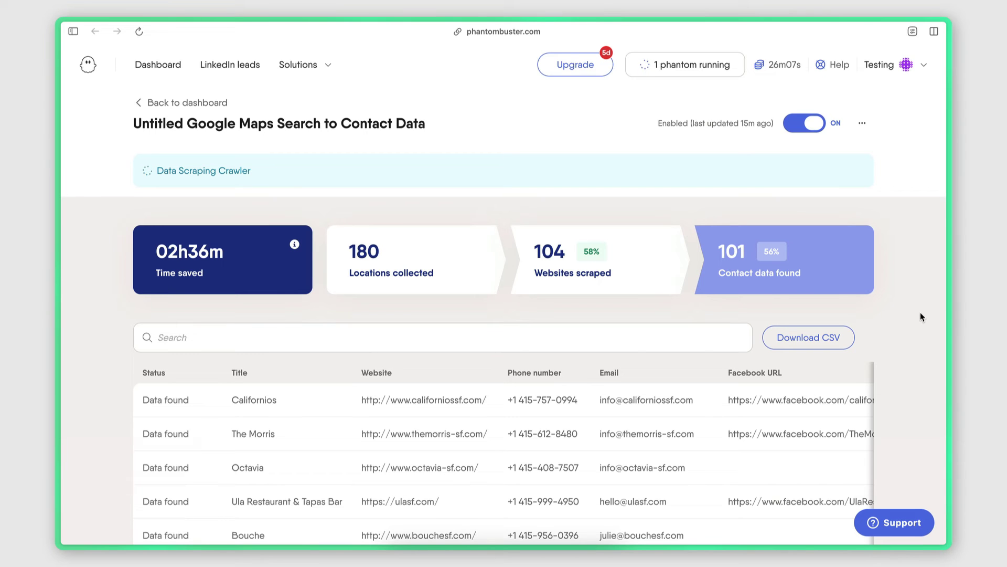
# - Browse the results table of 180 locations and 101 contacts across all its columns
pyautogui.scroll(-5, 921, 317)
pyautogui.scroll(2, 920, 317)
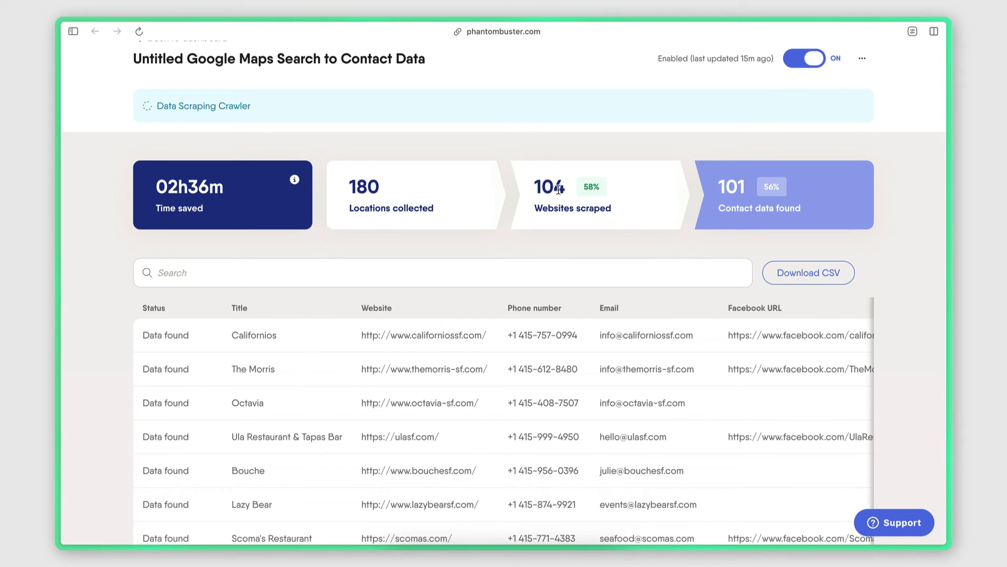
pyautogui.scroll(-3, 891, 378)
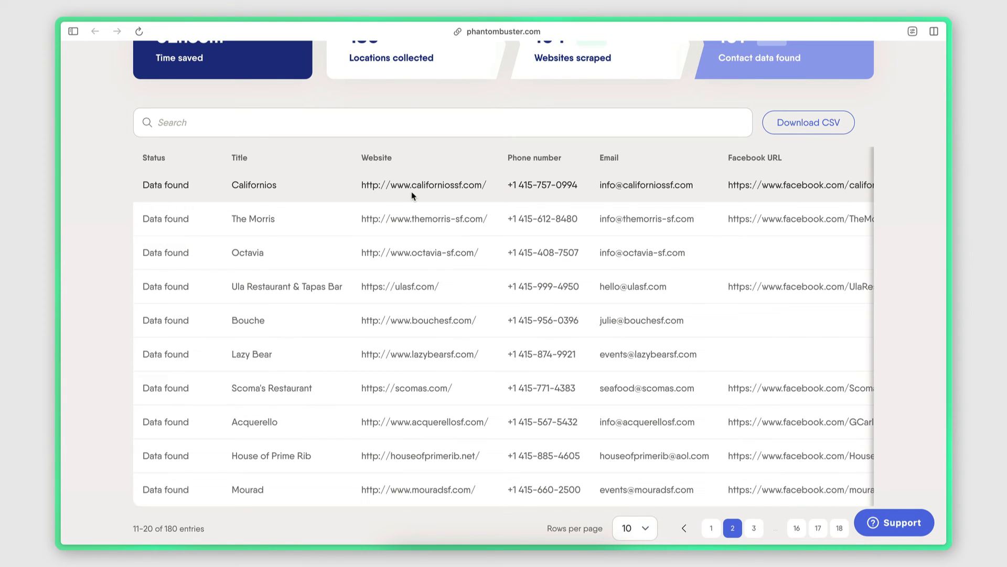
pyautogui.hscroll(4, 412, 195)
pyautogui.hscroll(2, 436, 183)
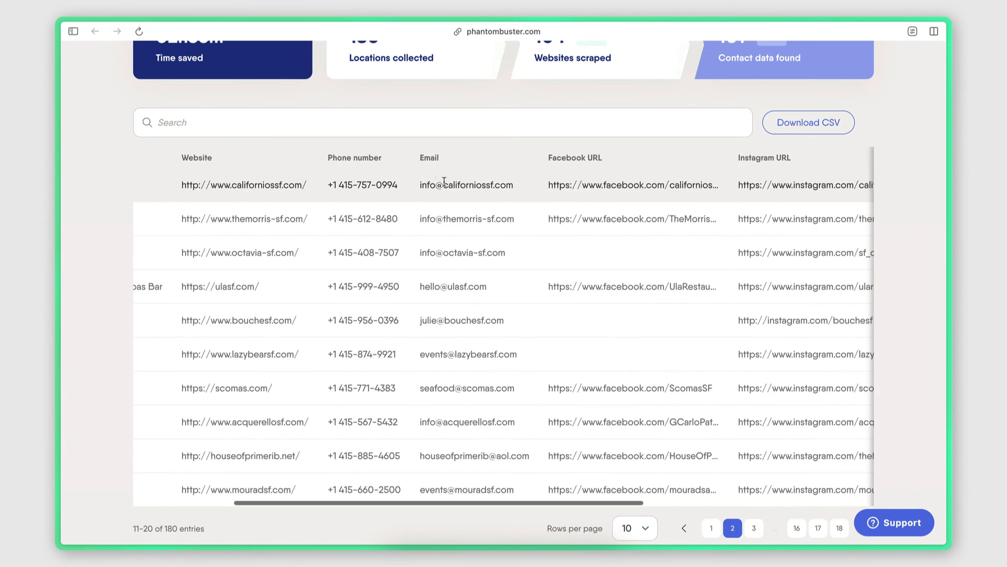
pyautogui.hscroll(5, 477, 202)
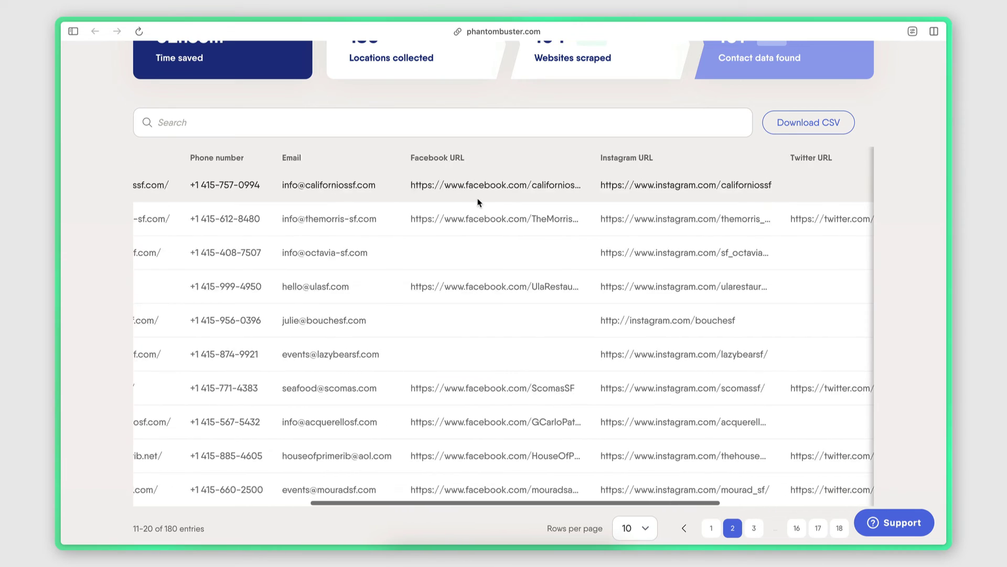
pyautogui.hscroll(4, 493, 315)
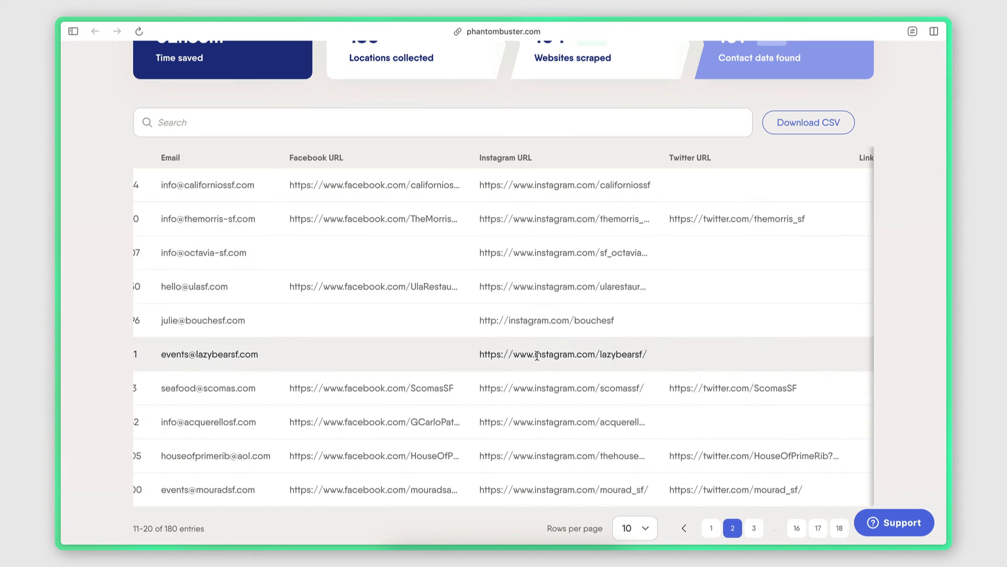
pyautogui.scroll(-3, 525, 362)
pyautogui.scroll(2, 604, 128)
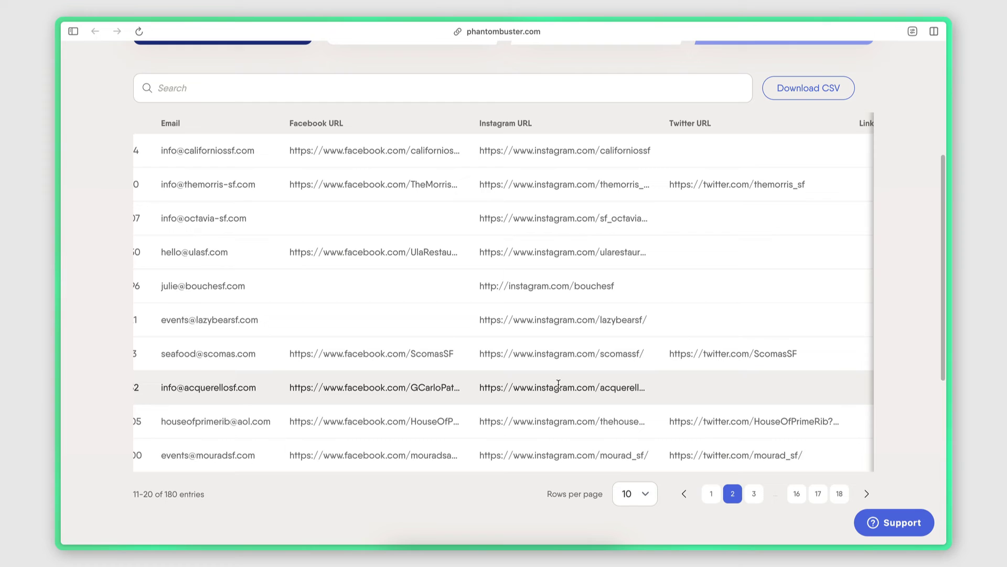
# - Page through results pages 3, 4 and 5 to show entries 41–50
pyautogui.click(754, 495)
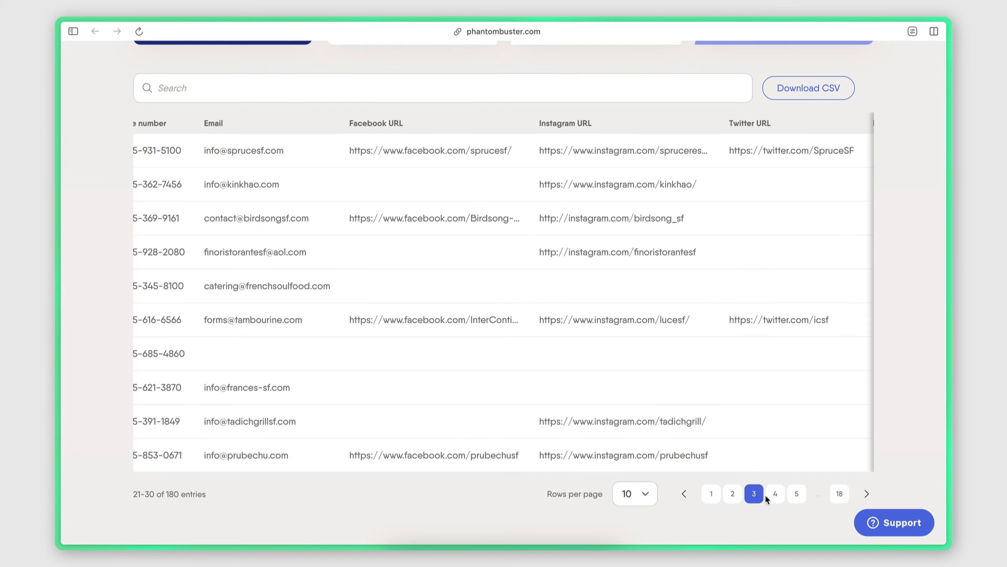
pyautogui.click(771, 495)
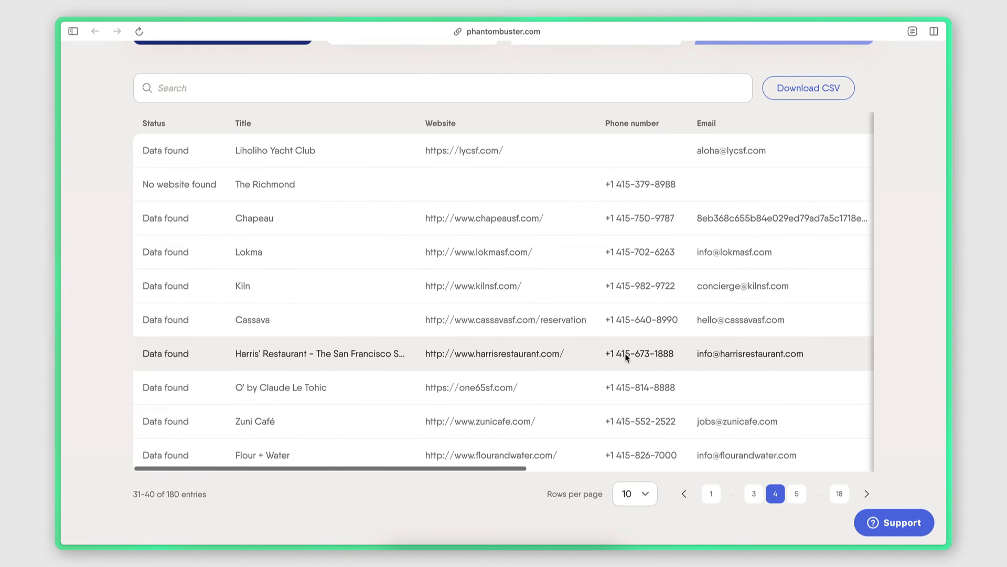
pyautogui.click(796, 495)
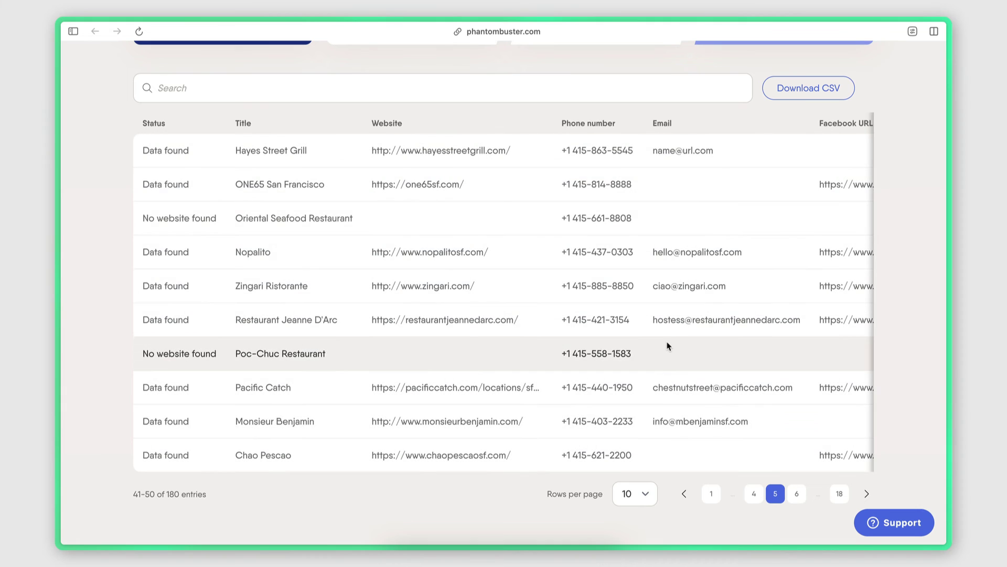
pyautogui.hscroll(3, 668, 346)
pyautogui.hscroll(-3, 668, 344)
pyautogui.scroll(1, 751, 279)
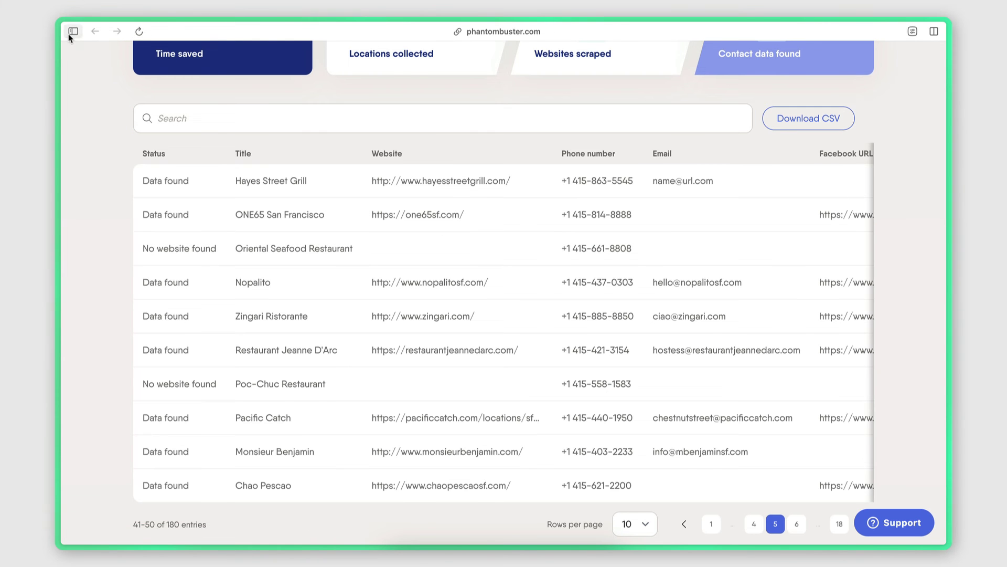
# - In the Restaurants in San Francisco spreadsheet, upload result.csv through File > Import
pyautogui.click(73, 31)
pyautogui.click(97, 131)
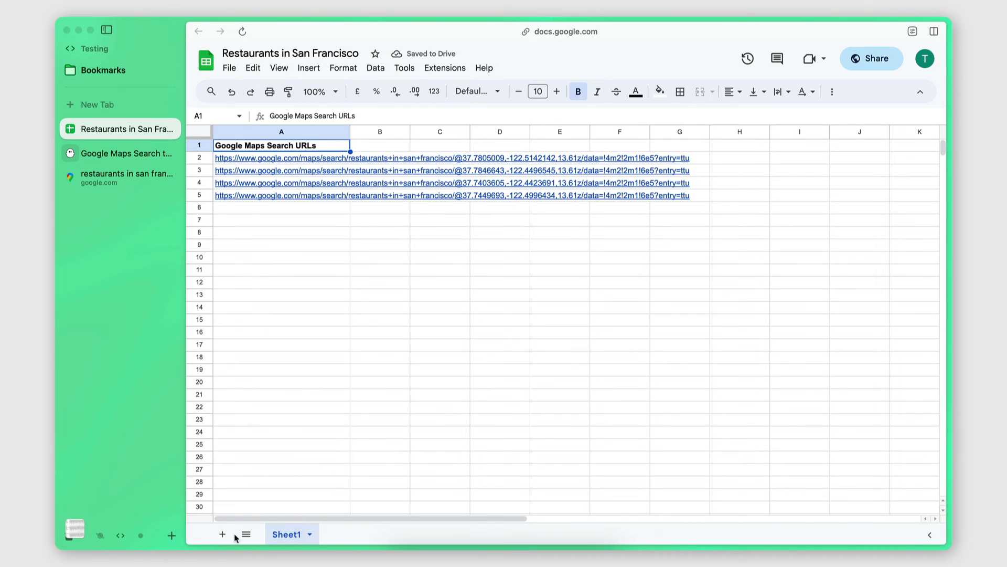
pyautogui.click(229, 68)
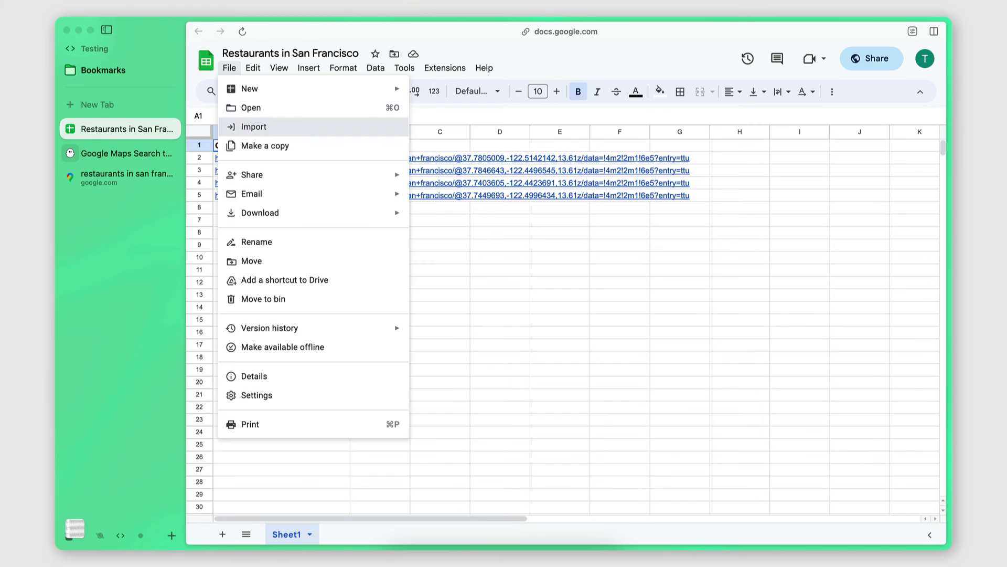
pyautogui.click(254, 126)
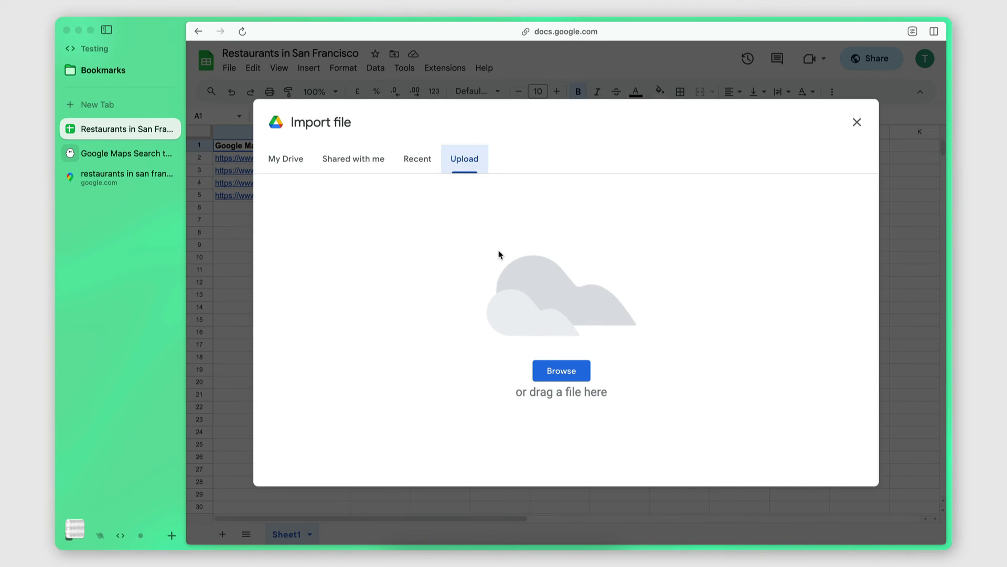
pyautogui.click(546, 371)
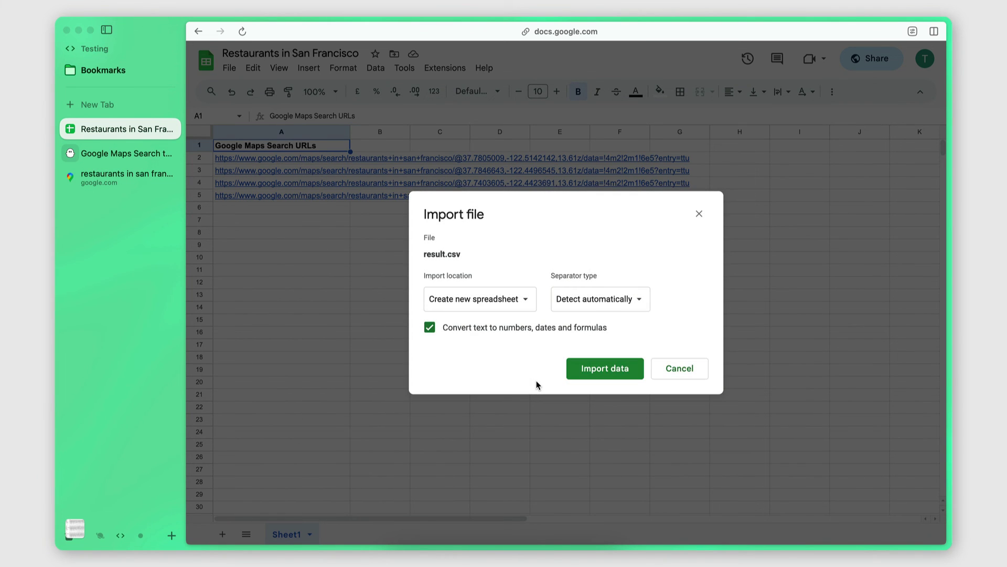
# - Set Import location to 'Insert new sheet(s)' and import the data
pyautogui.click(462, 297)
pyautogui.click(472, 354)
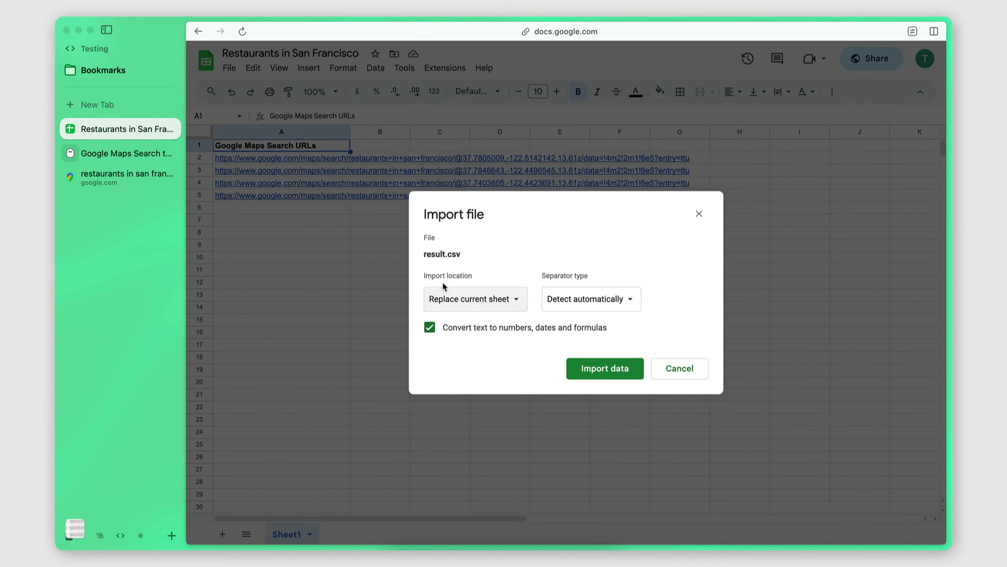
pyautogui.click(453, 302)
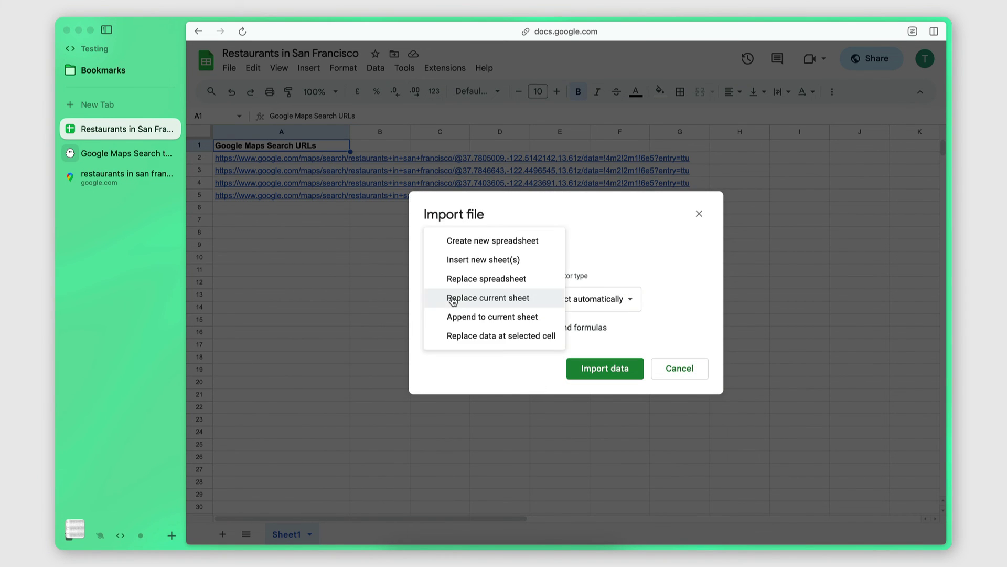
pyautogui.click(467, 262)
pyautogui.click(587, 372)
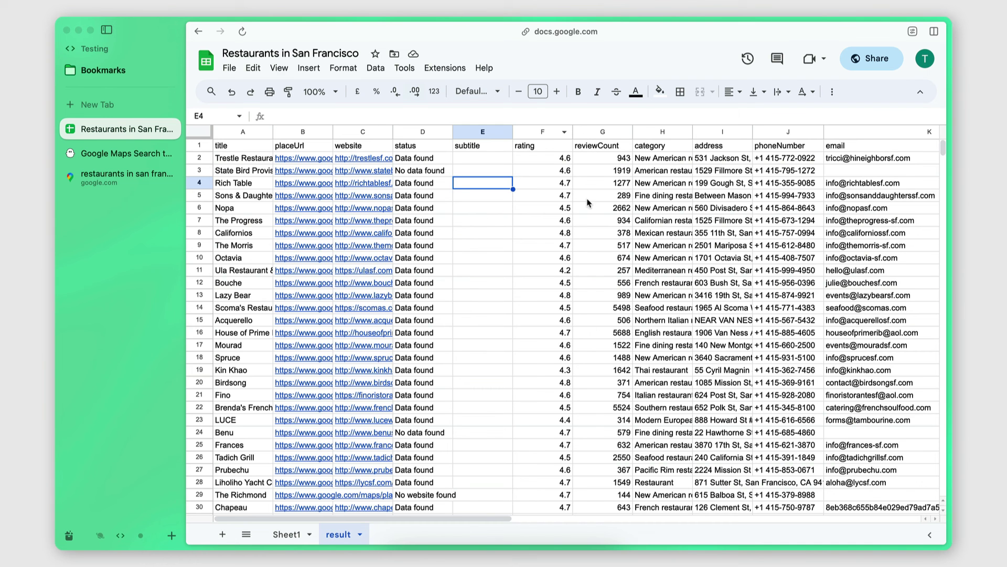
pyautogui.hscroll(5, 534, 226)
pyautogui.click(615, 135)
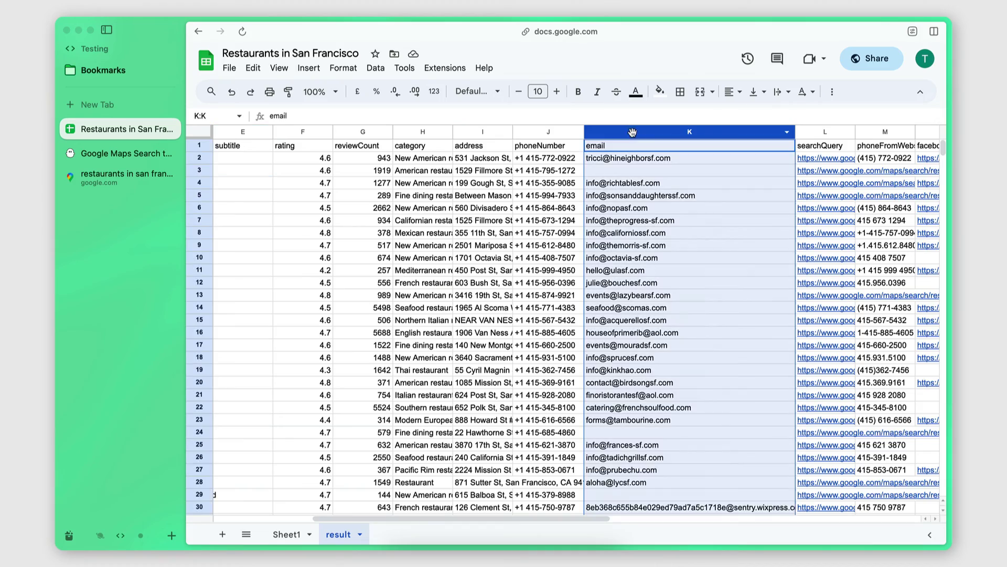
pyautogui.scroll(-10, 632, 337)
pyautogui.scroll(-13, 632, 337)
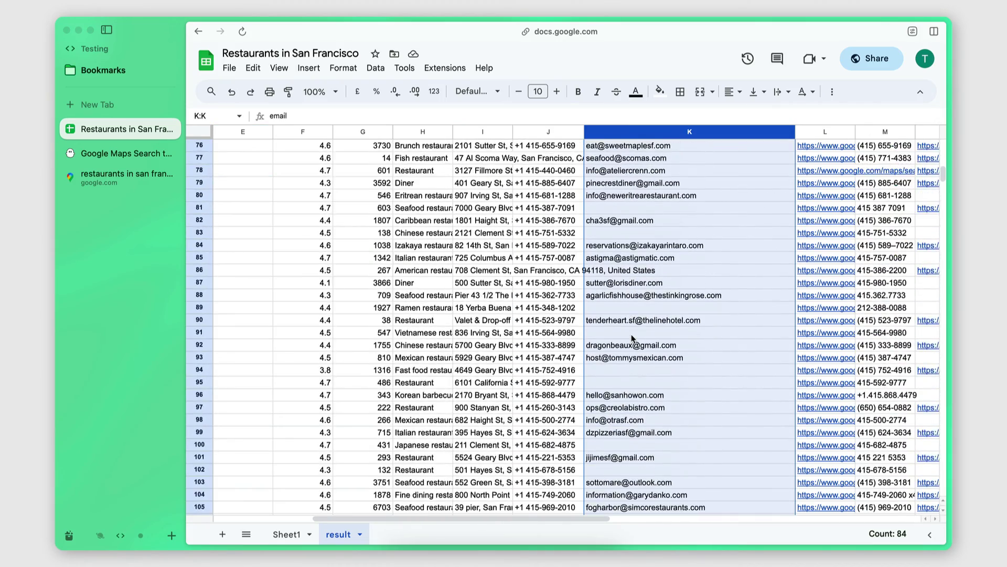
pyautogui.scroll(20, 632, 337)
pyautogui.hscroll(-5, 632, 338)
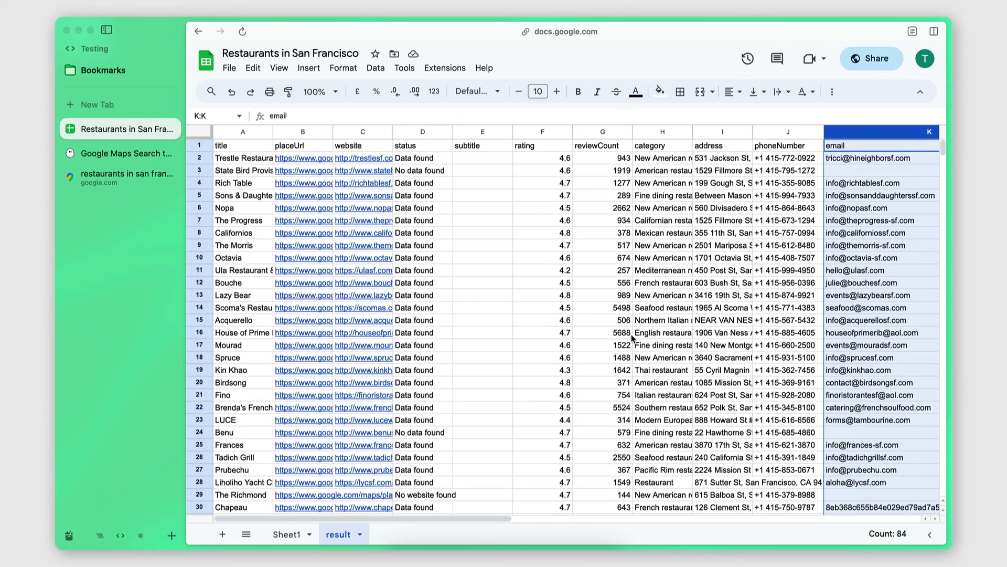
pyautogui.click(483, 174)
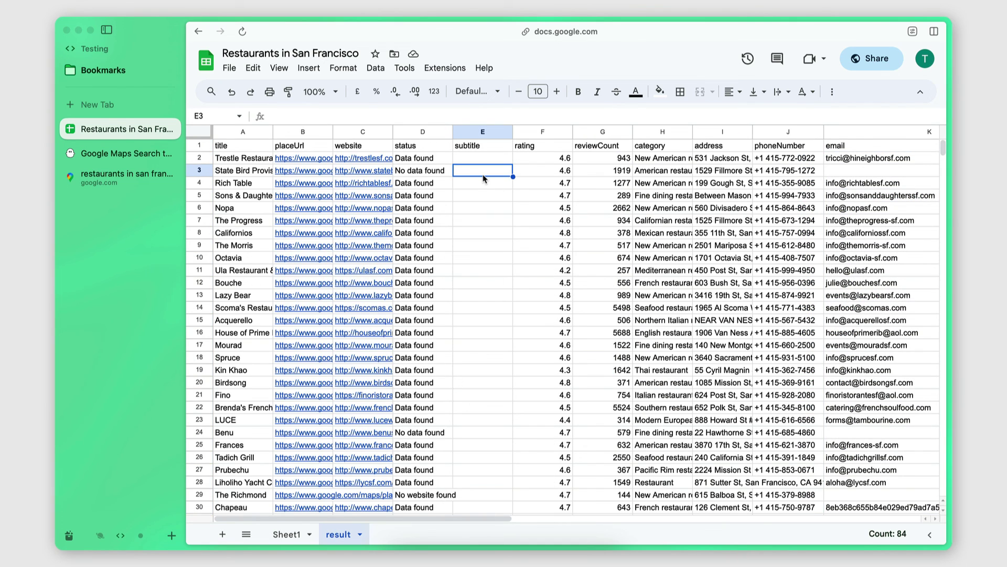